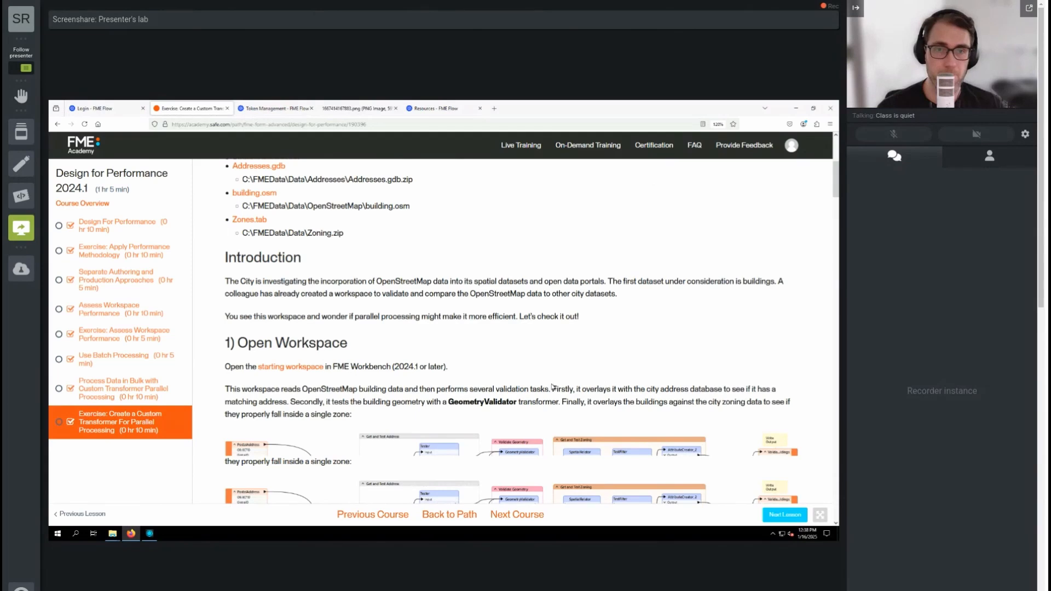
Step: Switch to FME Workbench and open exercise-create-a-custom-transformer-for-parallel-processing.fmw, discarding changes to the current workspace
scroll(539, 393, "down", 1)
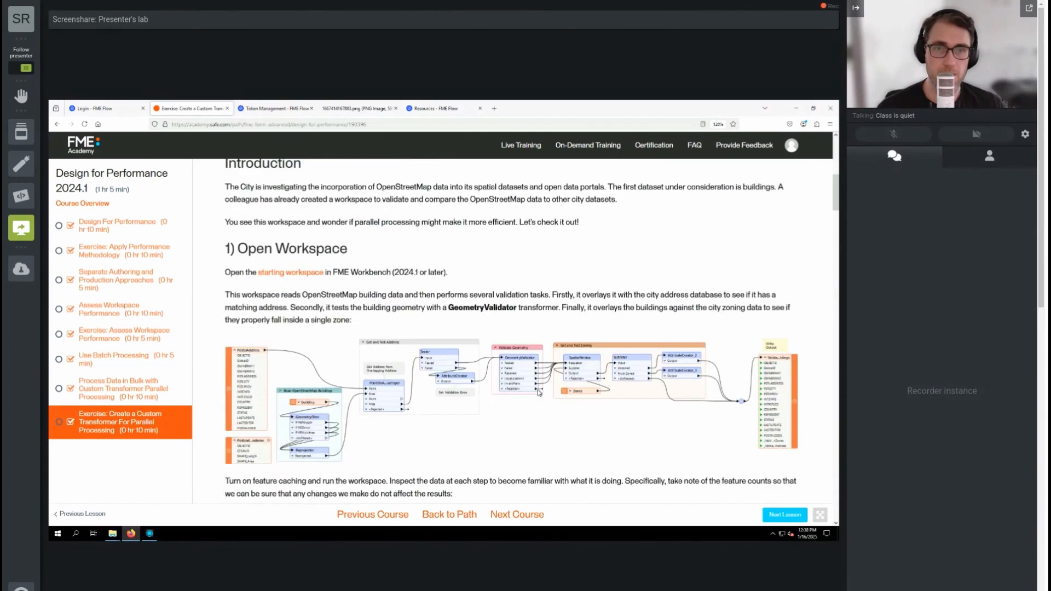
scroll(539, 392, "down", 1)
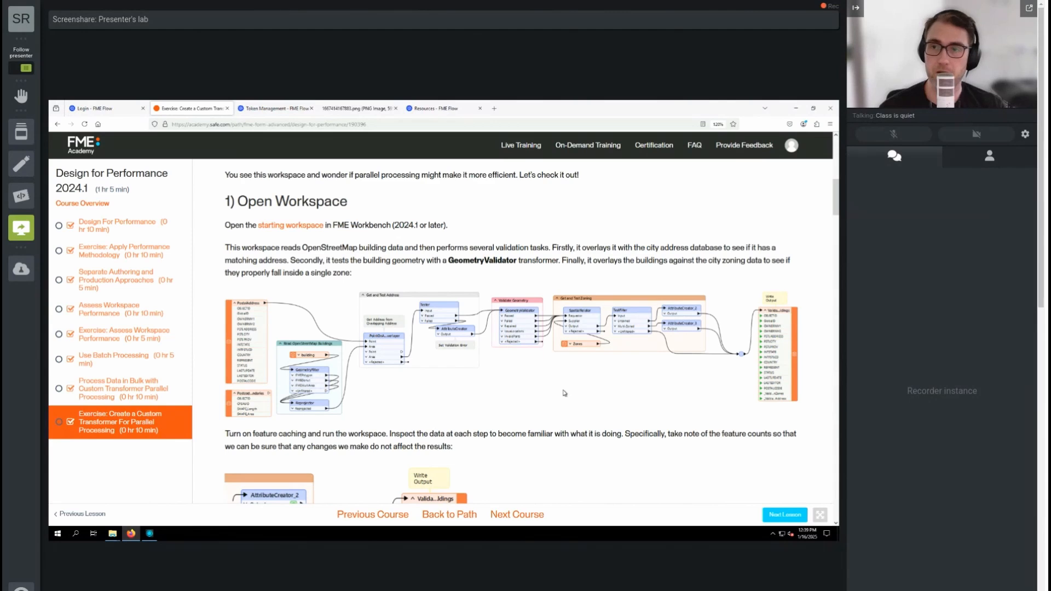
scroll(687, 378, "down", 3)
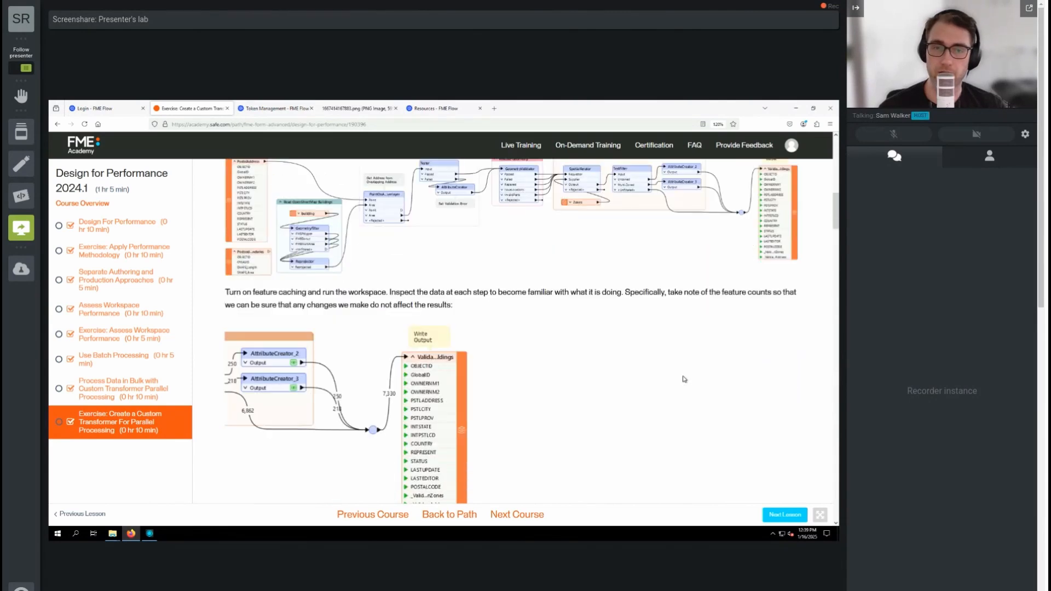
scroll(486, 480, "down", 1)
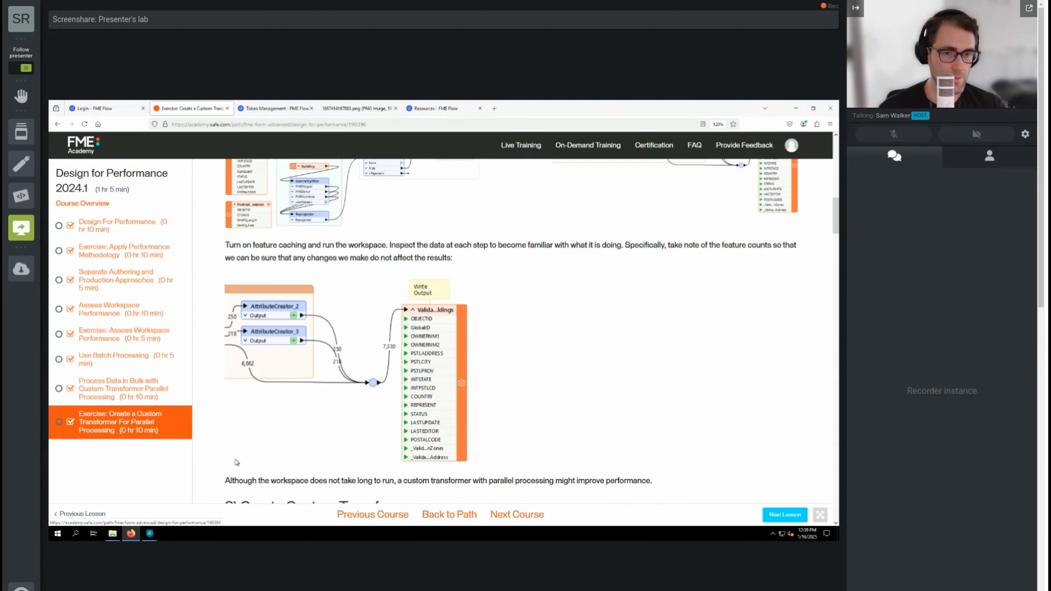
left_click(149, 534)
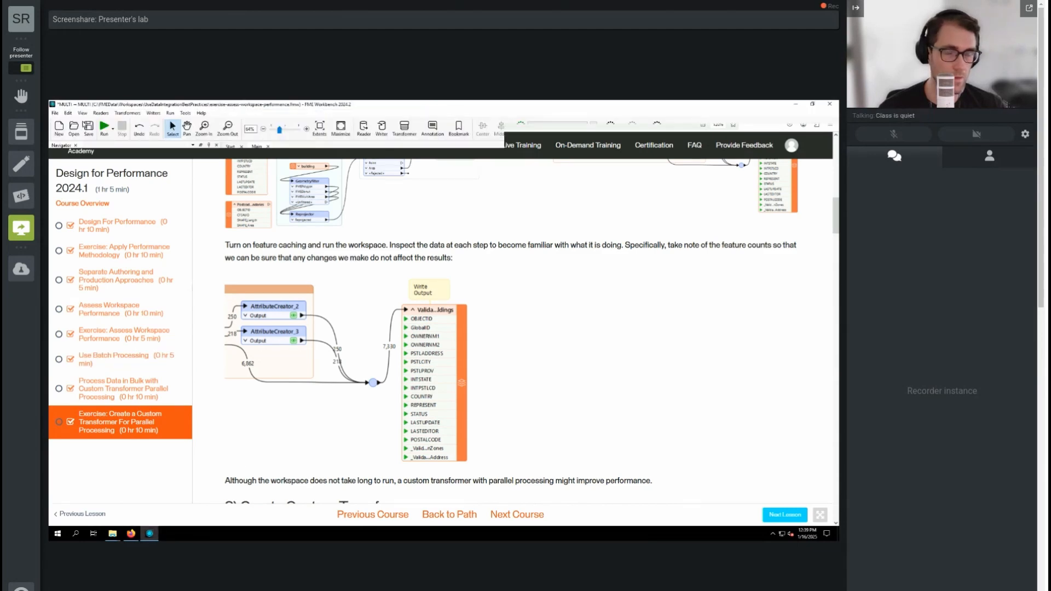
left_click(76, 130)
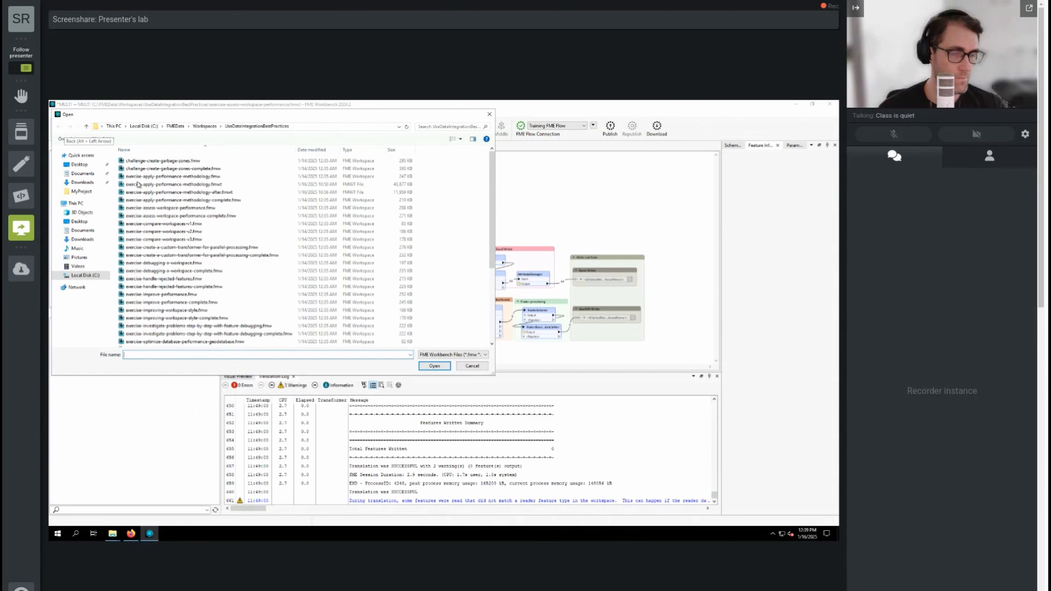
left_click(199, 217)
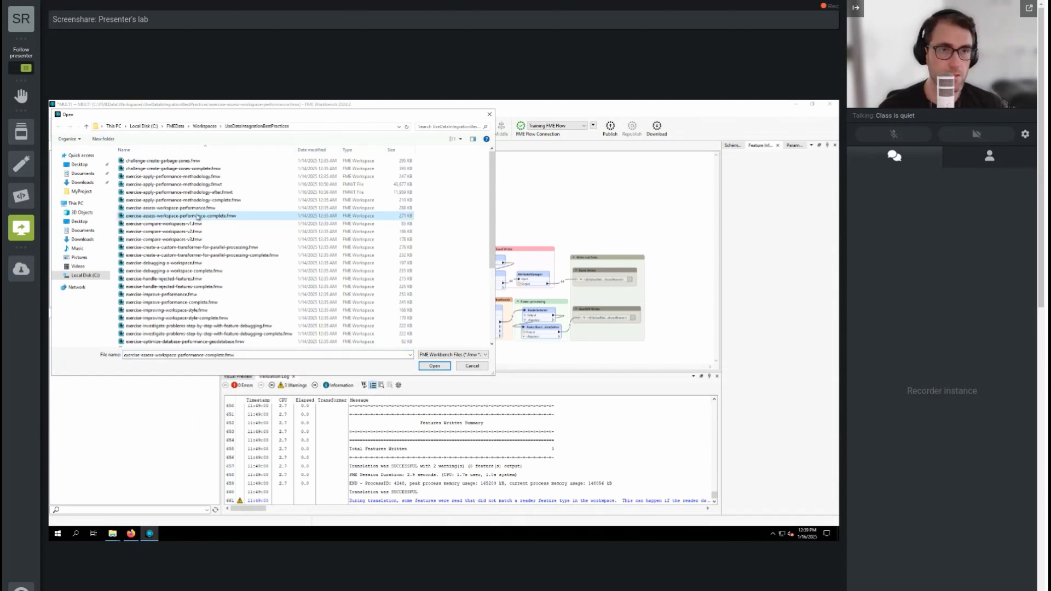
left_click(197, 249)
double_click(196, 249)
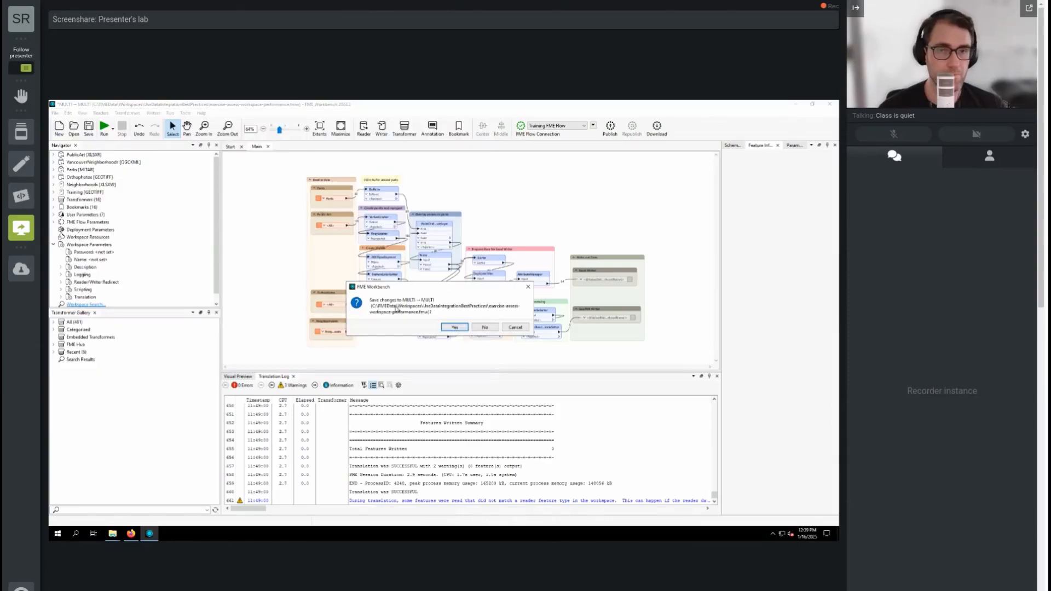
left_click(486, 328)
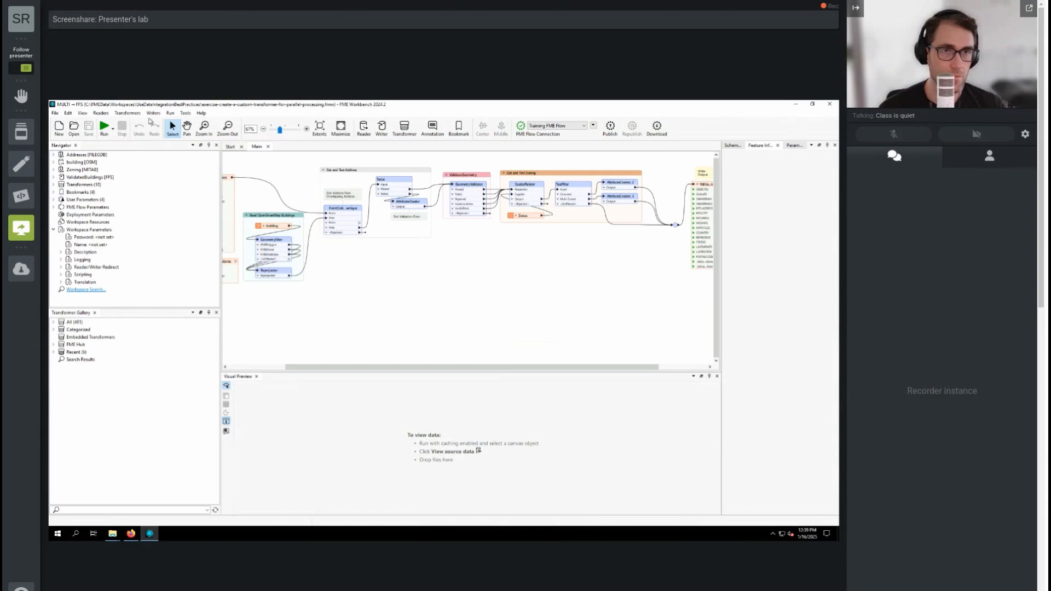
Step: Enable feature caching and run the workspace with its existing parameter values
left_click(113, 129)
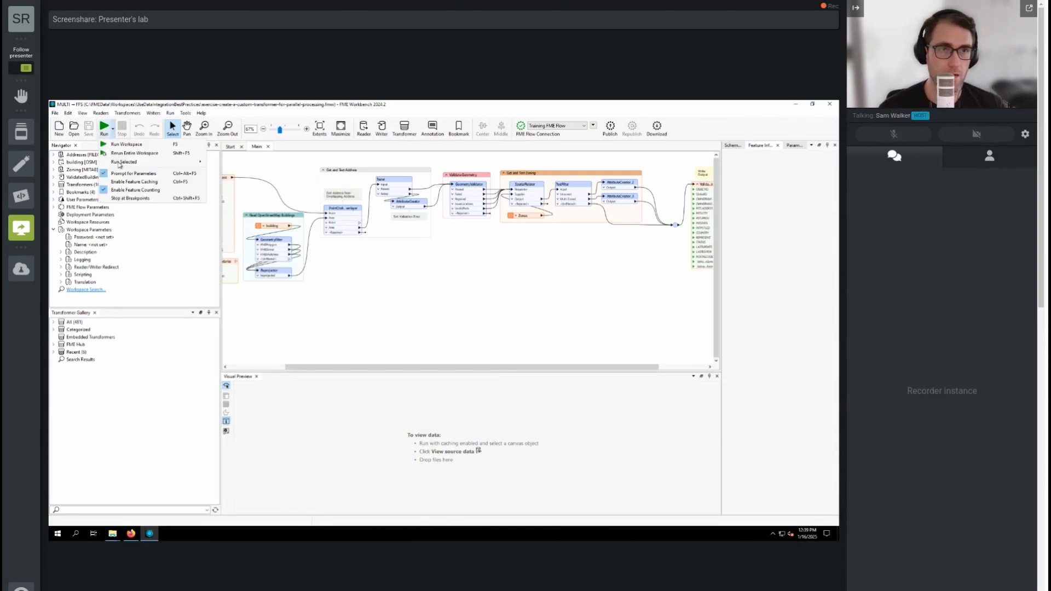
left_click(119, 183)
left_click(105, 128)
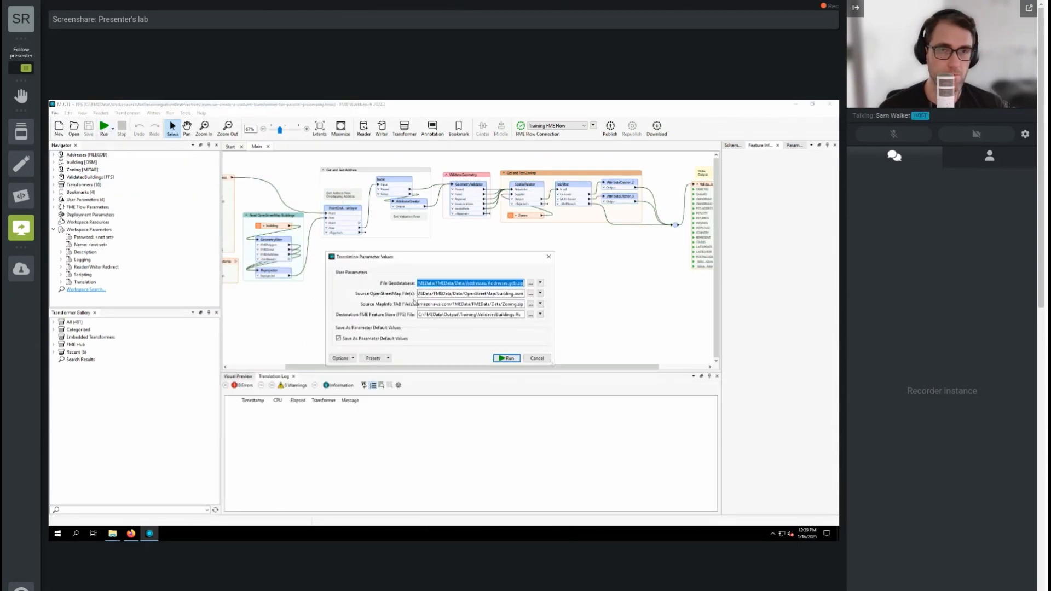
left_click(506, 358)
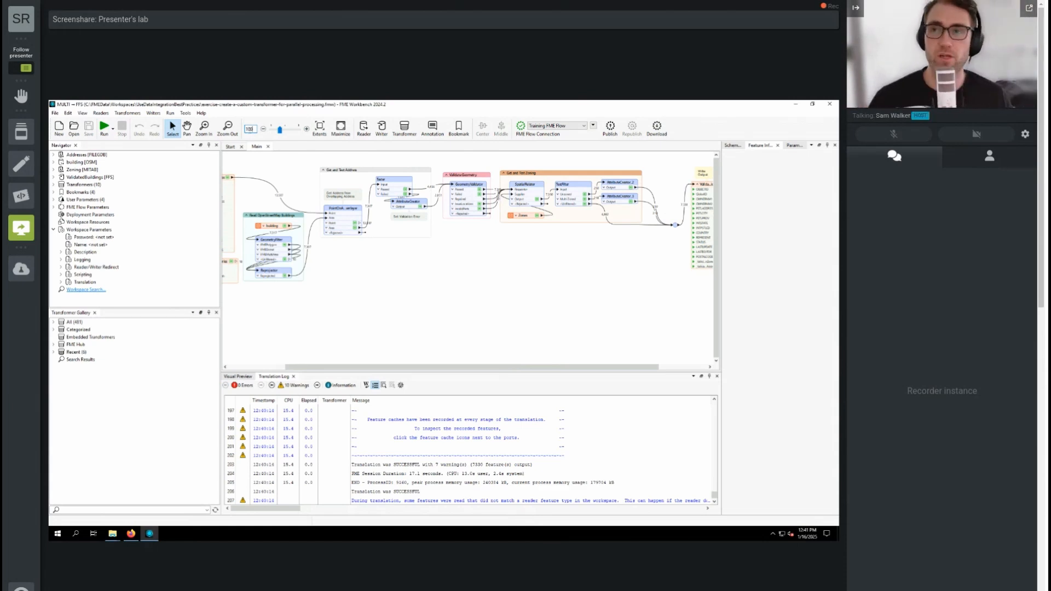
Step: Examine the canvas at 100% zoom, including the feature counts and the attributes of the PointOnAreaOverlayer's Area output
key("Return")
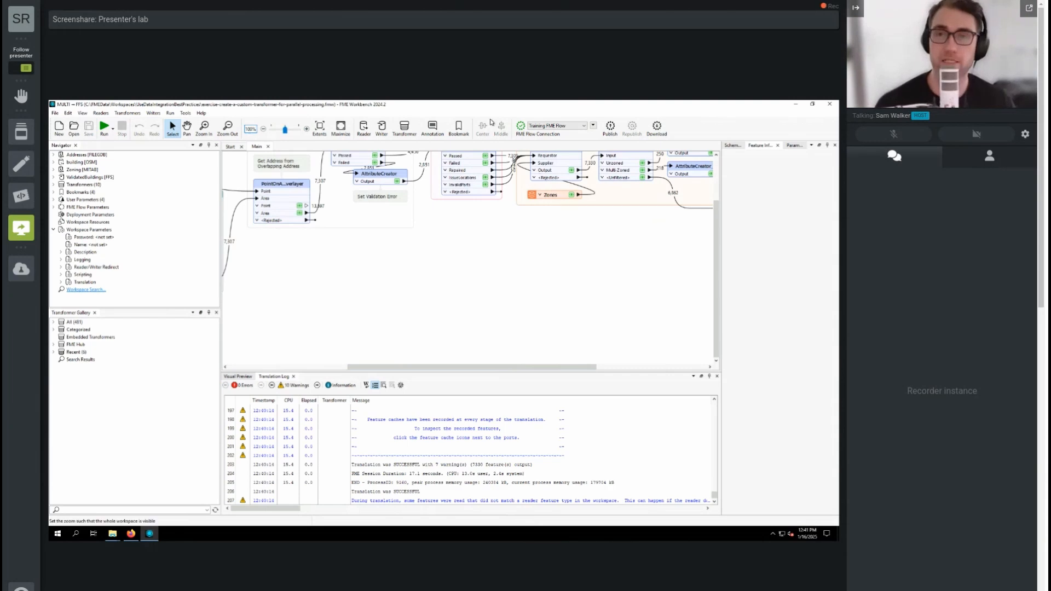
scroll(477, 292, "up", 1)
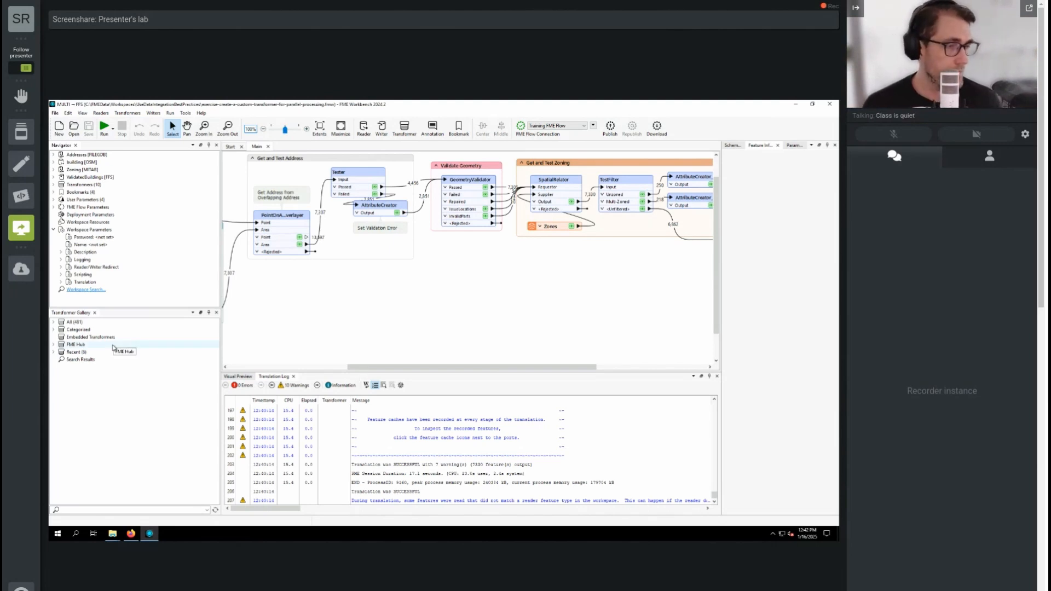
left_click_drag(495, 364, 579, 365)
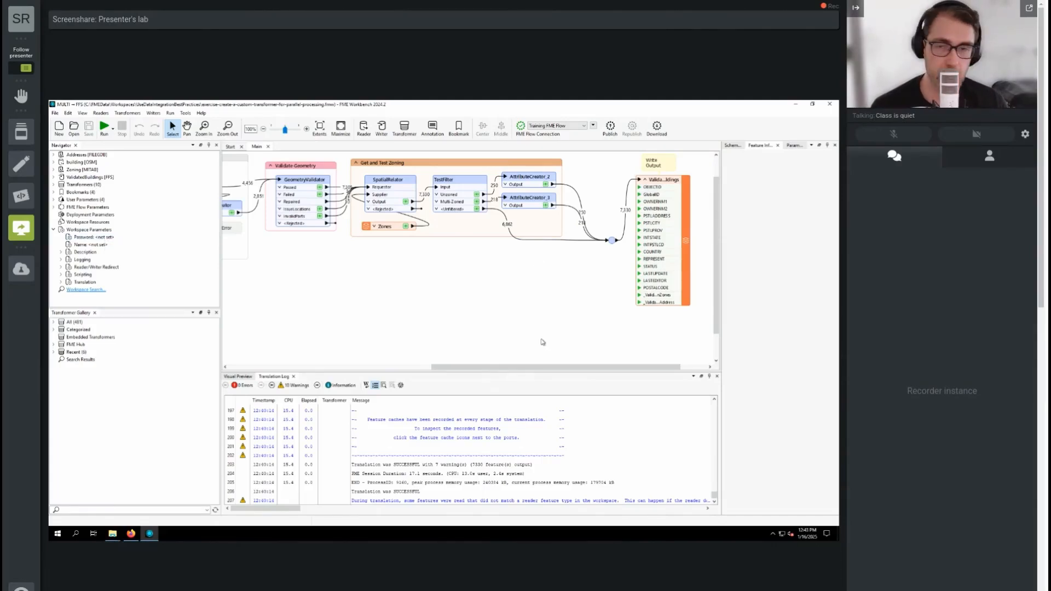
scroll(394, 364, "left", 5)
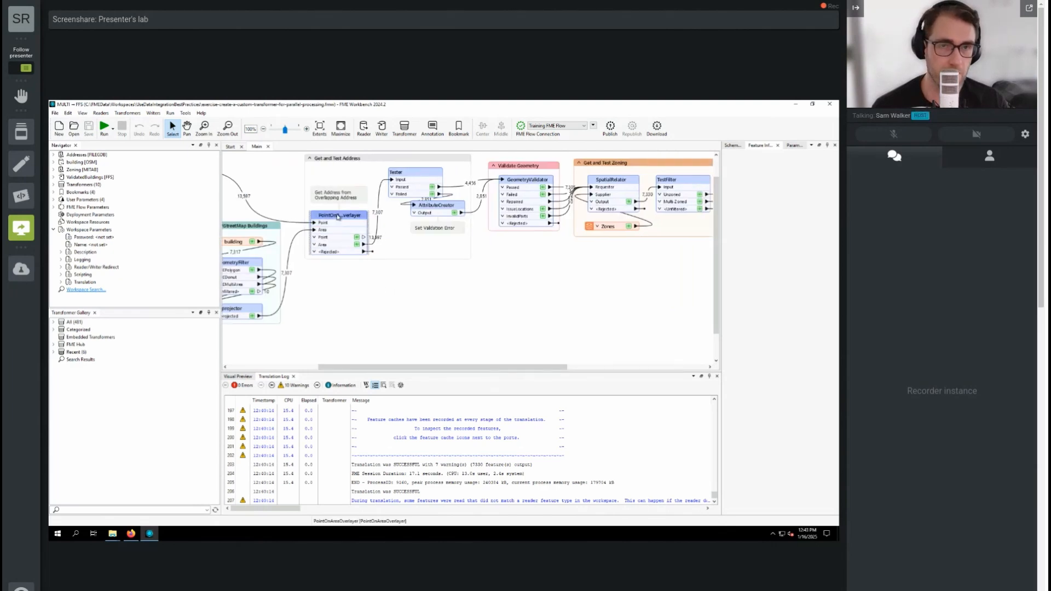
mouse_move(359, 247)
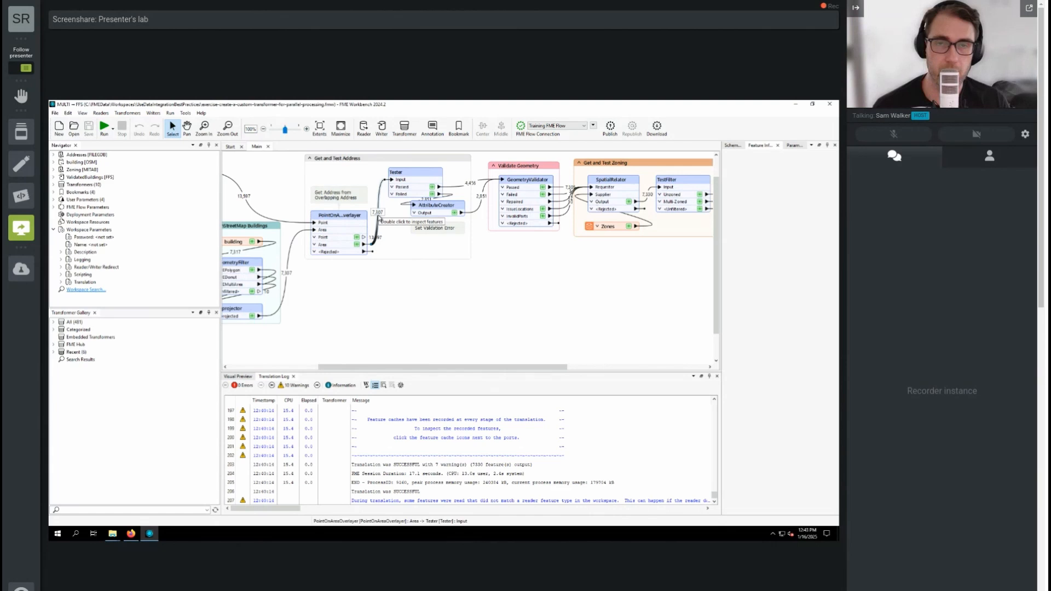
mouse_move(495, 370)
left_mouse_down()
mouse_move(569, 372)
mouse_move(482, 374)
left_mouse_up()
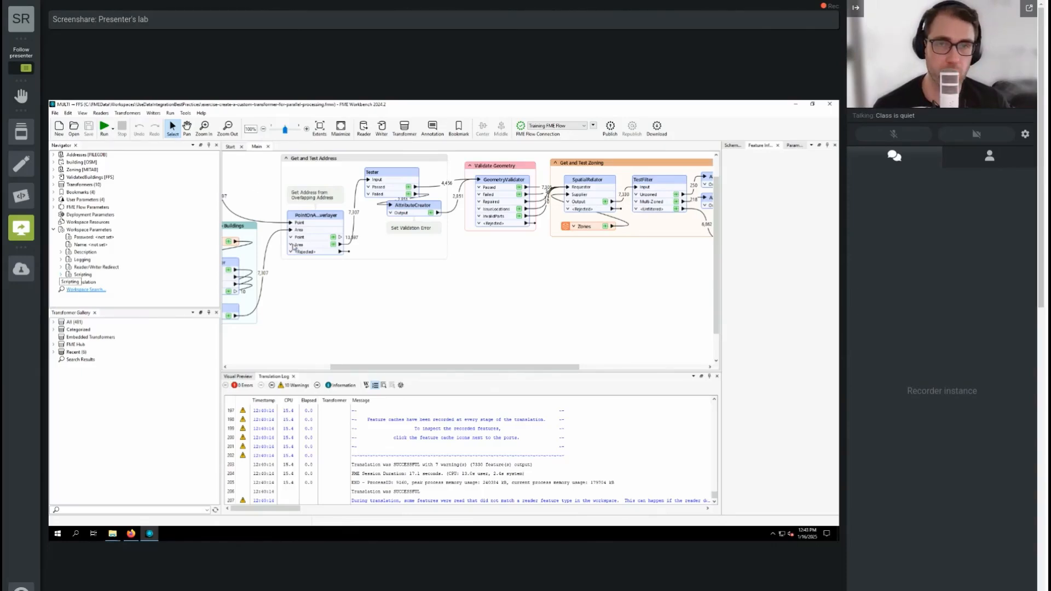
left_click(294, 246)
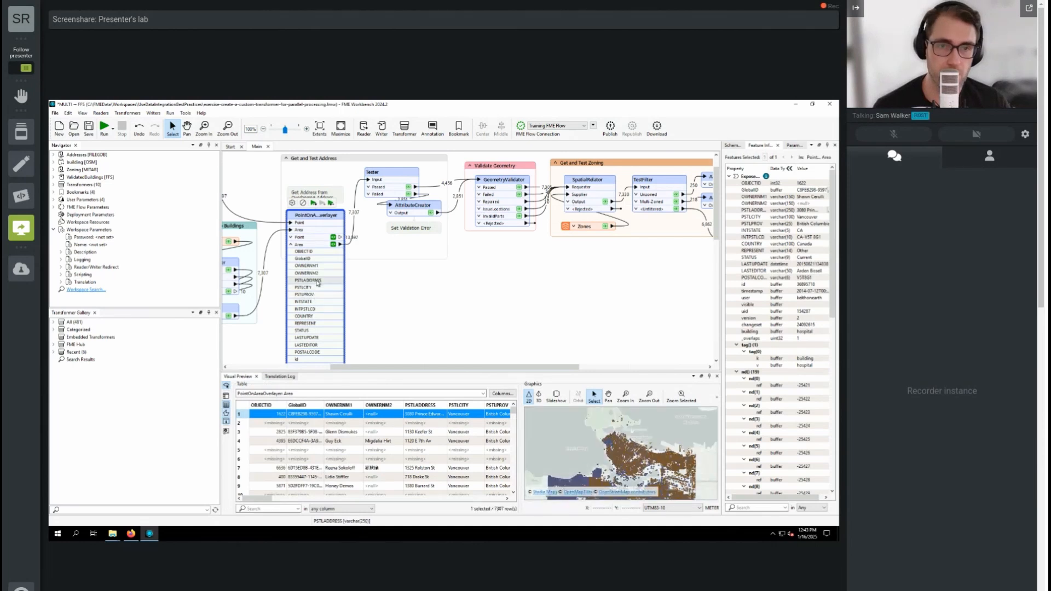
scroll(318, 301, "down", 1)
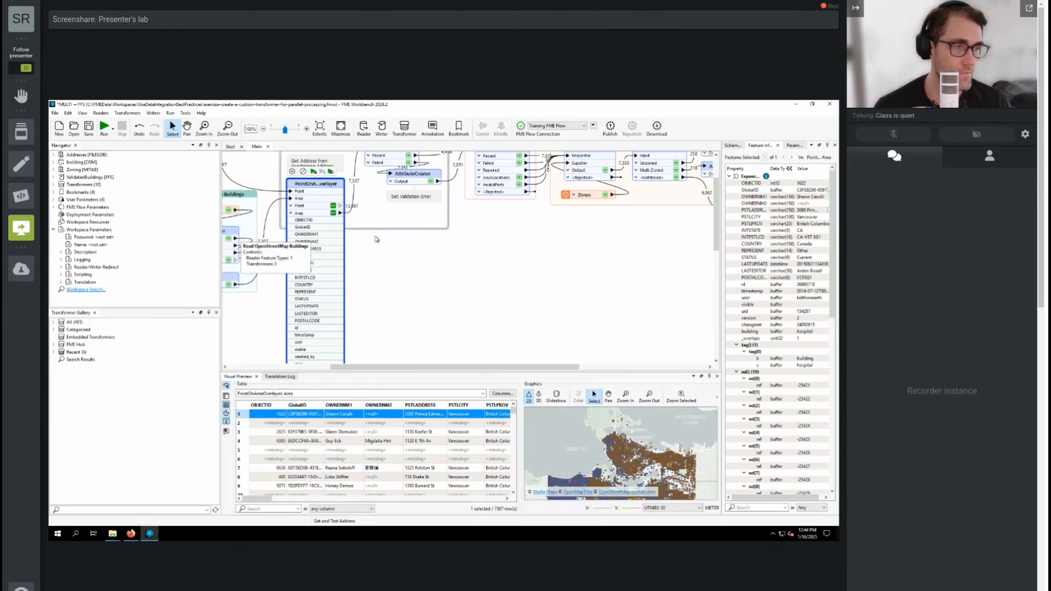
Step: Create a custom transformer named BuildingValidator from all objects between the PointOnAreaOverlayer and the writer, from Tester through the final junction
scroll(563, 221, "up", 3)
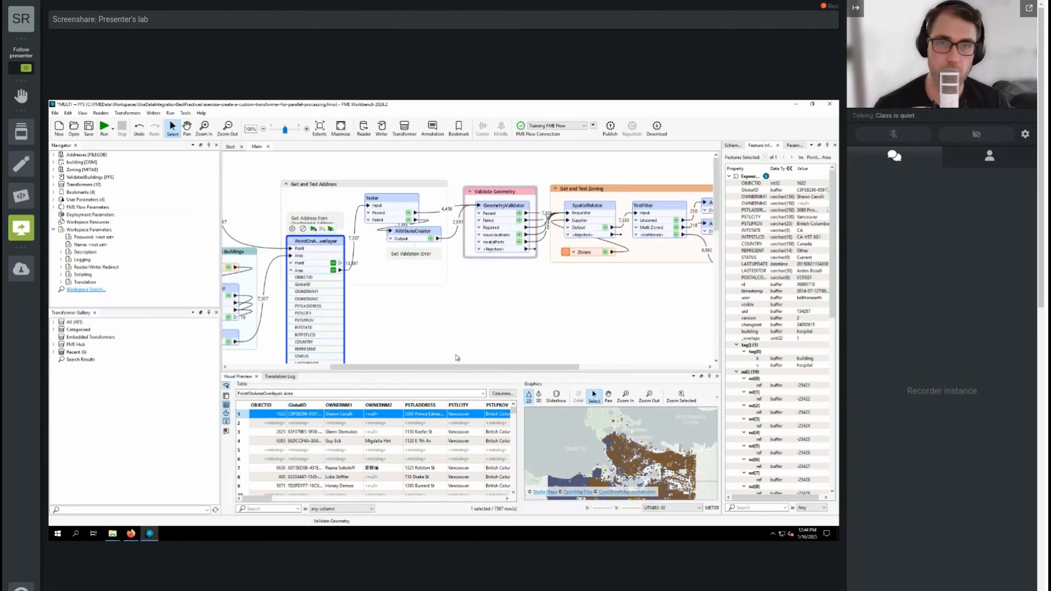
scroll(479, 318, "right", 3)
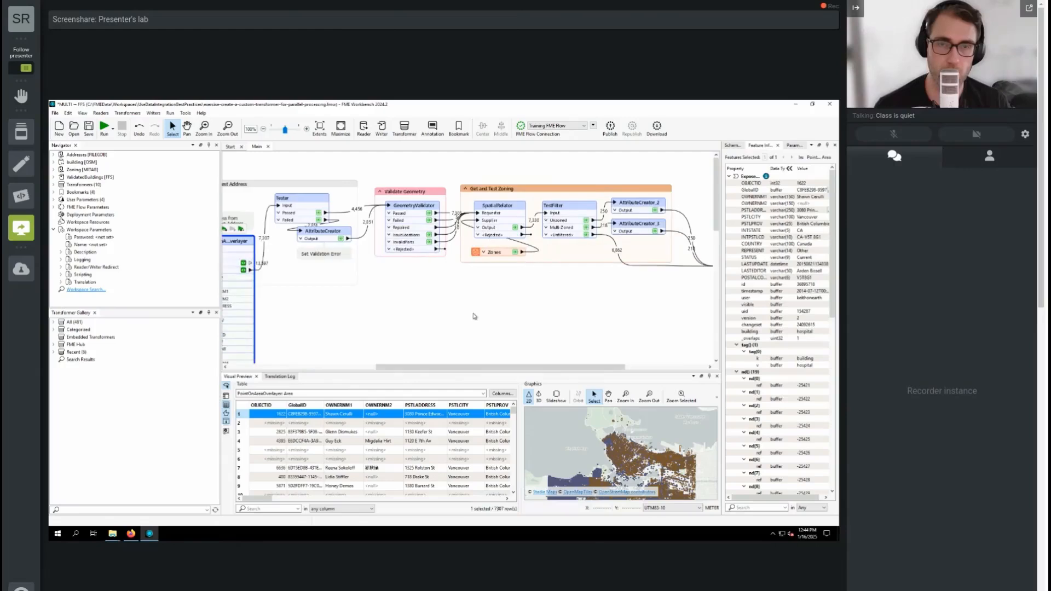
left_click(472, 317)
scroll(472, 317, "down", 2)
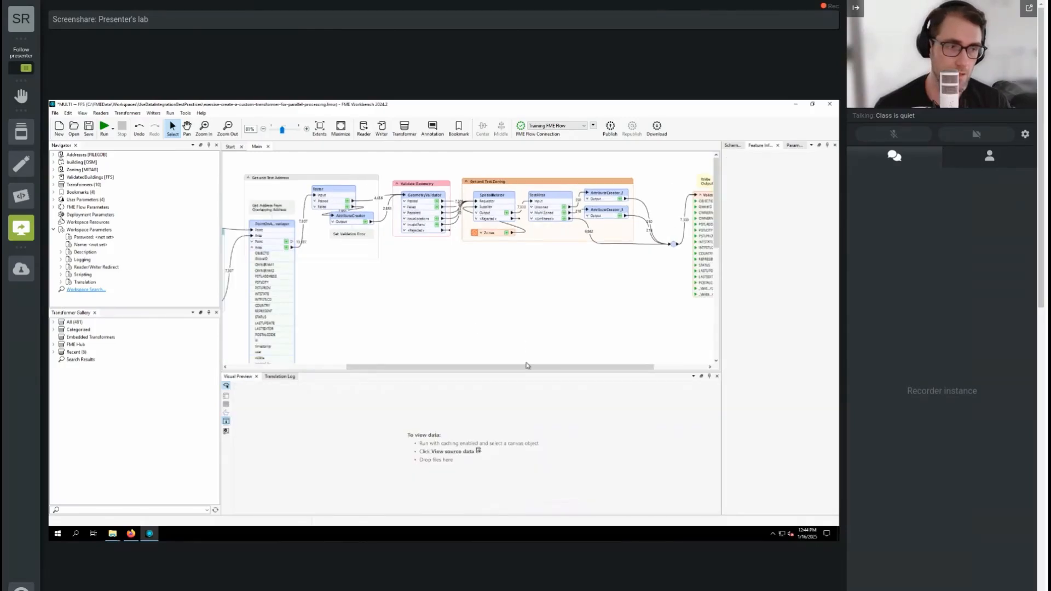
left_click_drag(301, 155, 691, 277)
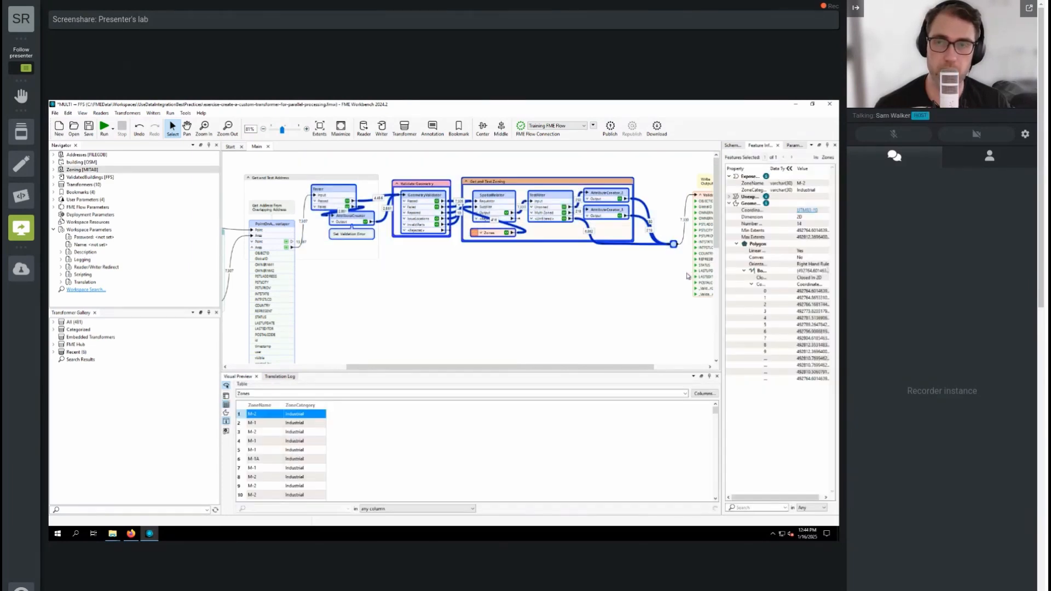
right_click(424, 198)
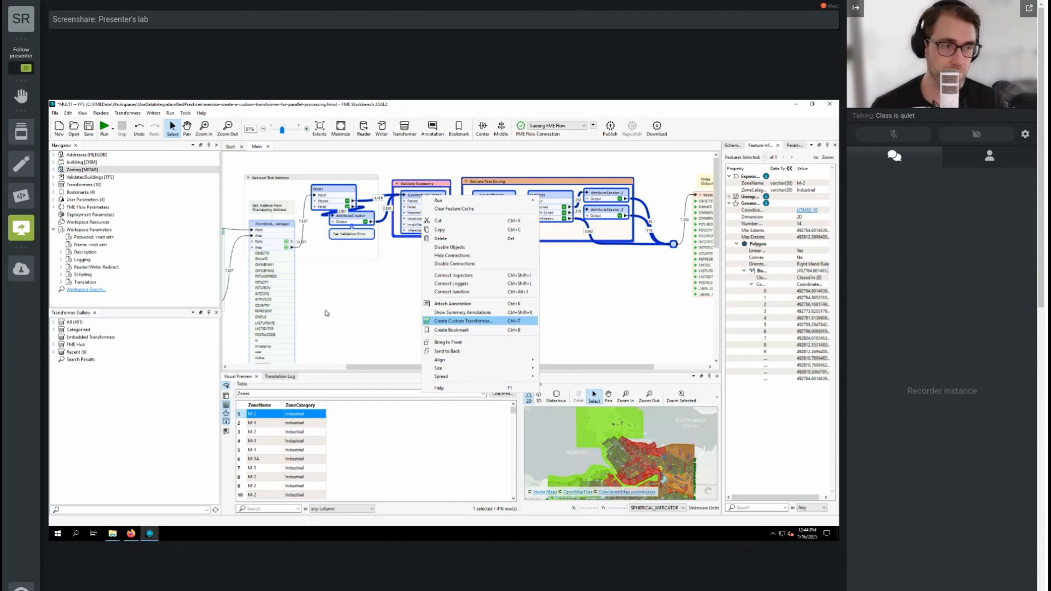
key("Return")
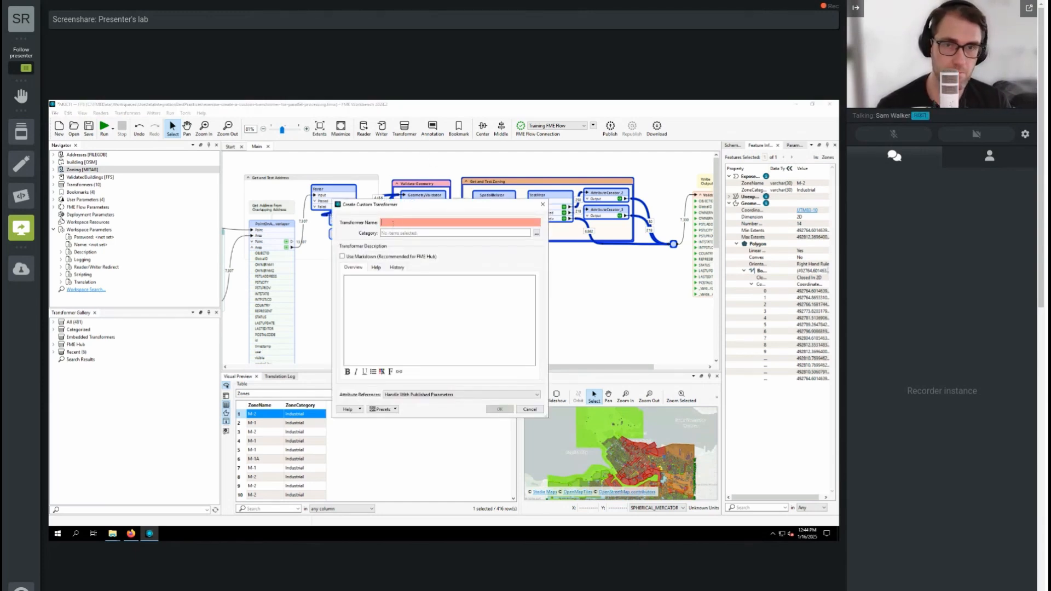
type("BuildingValida")
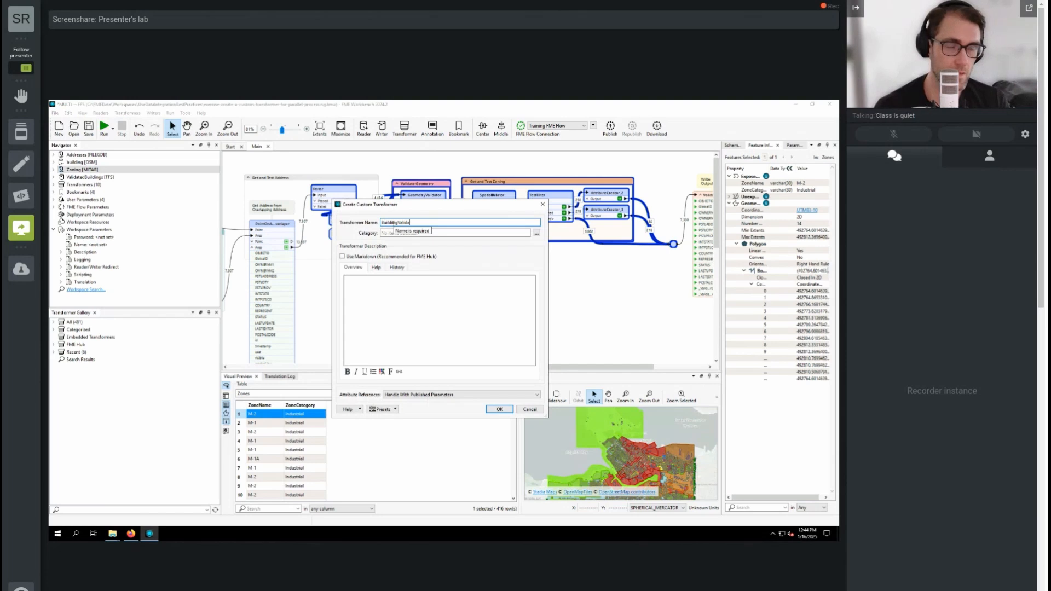
type("tor")
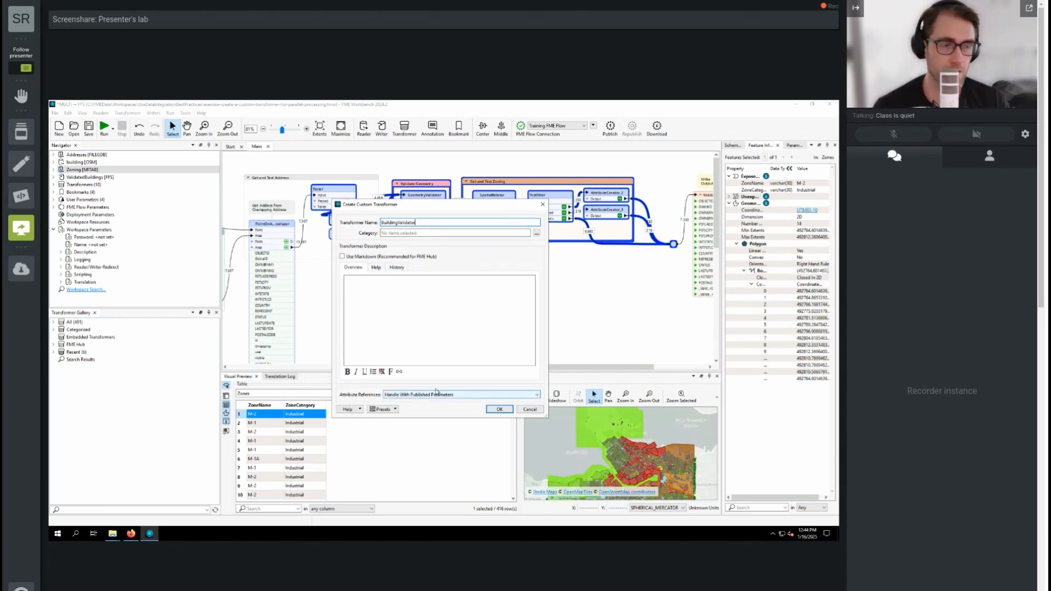
left_click(500, 410)
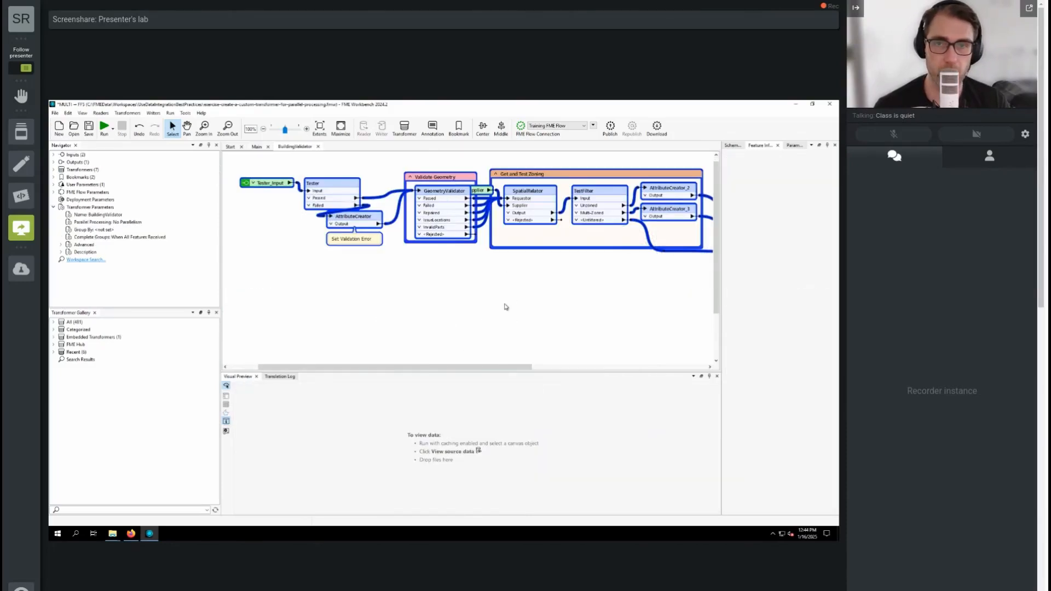
Step: Tidy the BuildingValidator canvas by moving the SpatialRelator_Supplier input below the Validate Geometry bookmark and the AttributeCreator slightly lower
left_click(484, 192)
left_click_drag(484, 192, 470, 277)
left_click(547, 296)
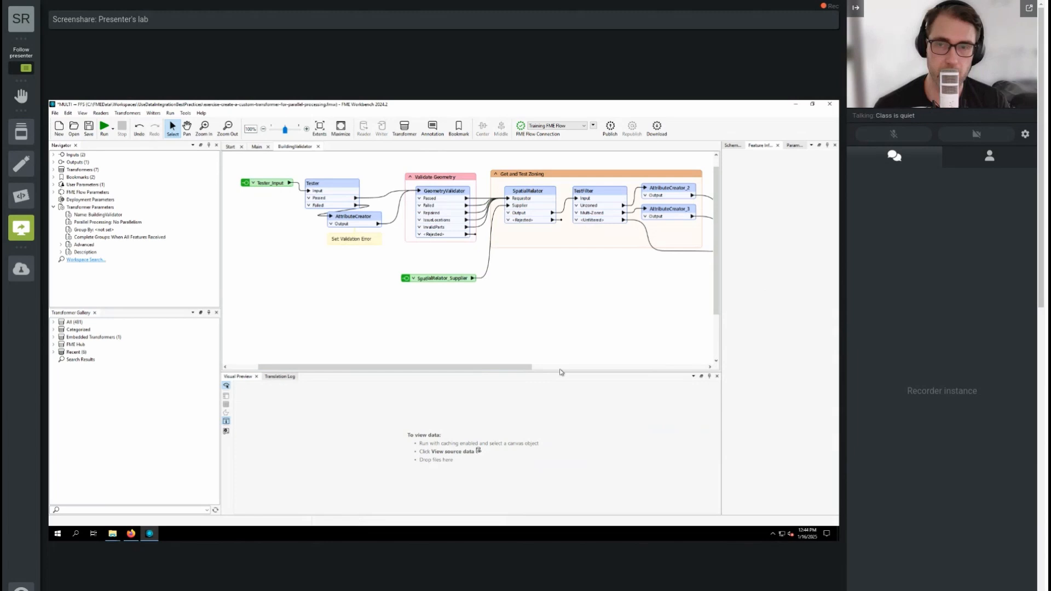
mouse_move(527, 367)
left_mouse_down()
mouse_move(619, 371)
mouse_move(539, 371)
left_mouse_up()
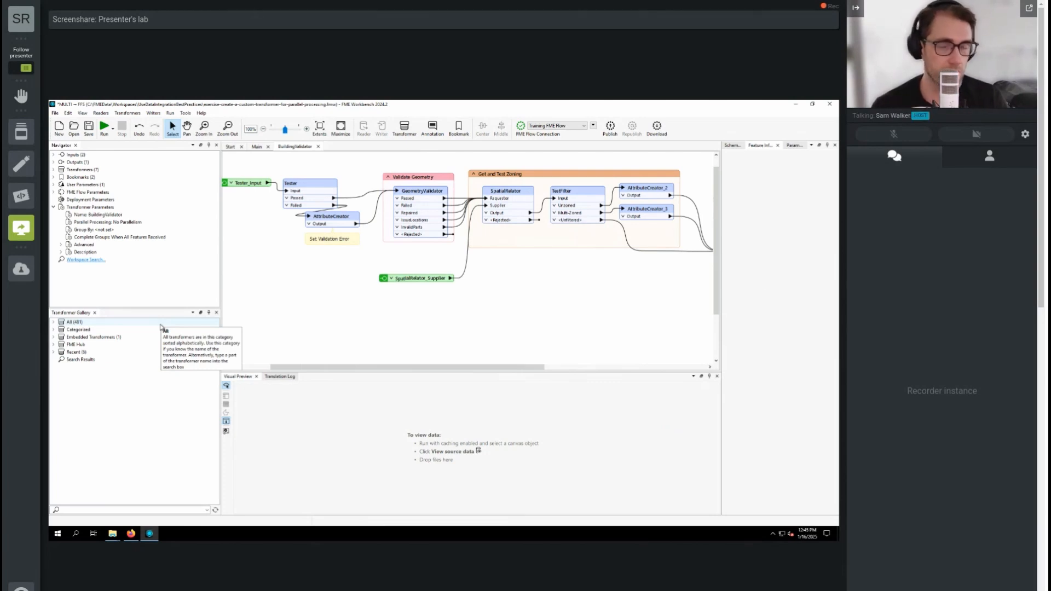
left_click(333, 221)
left_click_drag(333, 221, 338, 235)
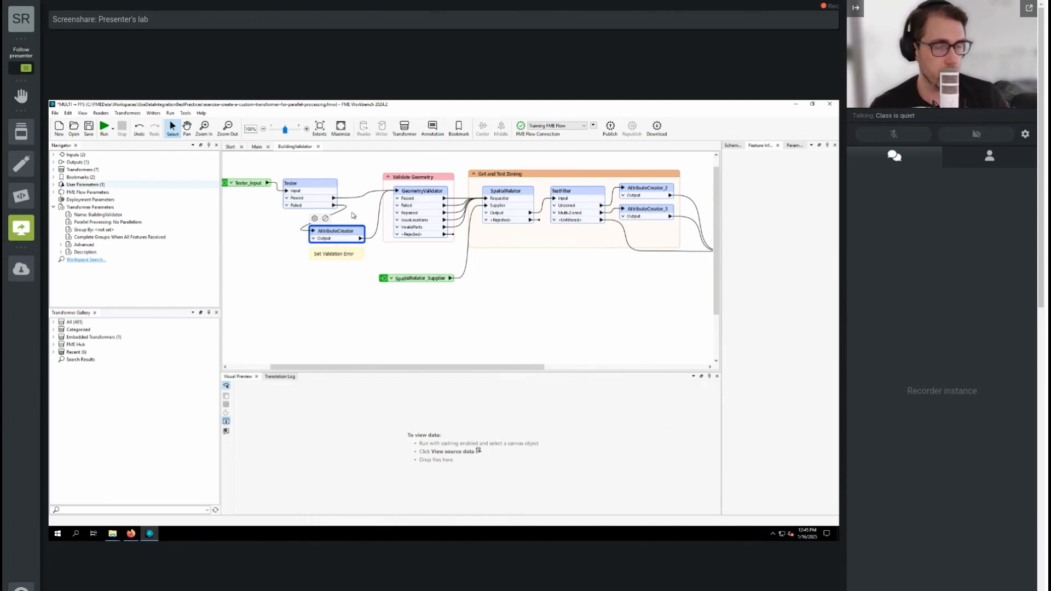
left_click(406, 279)
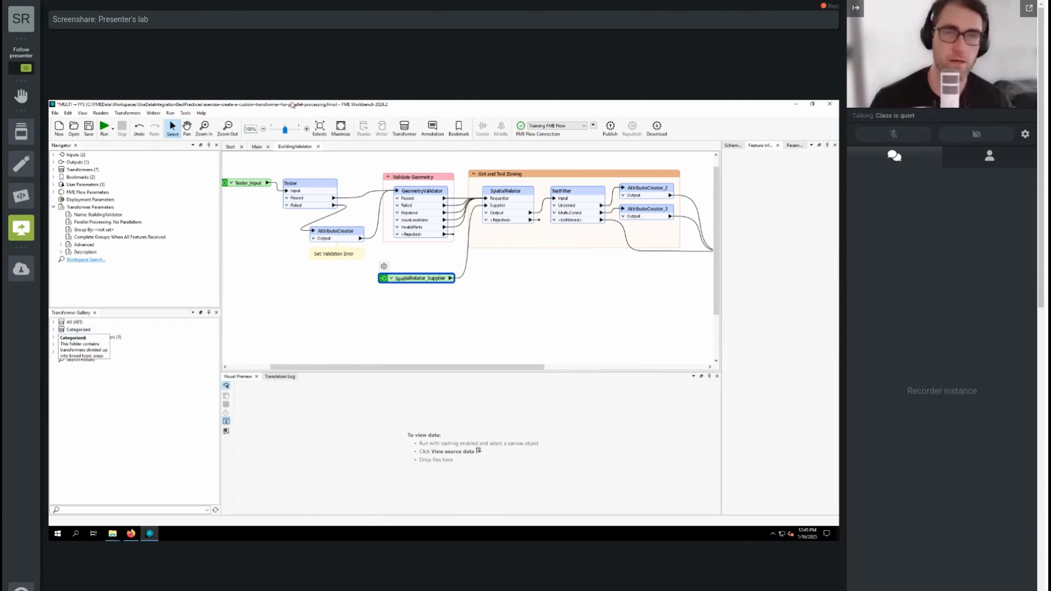
Step: Return to the Main canvas and move the Zones reader feature type below and before the BuildingValidator transformer
left_click(255, 148)
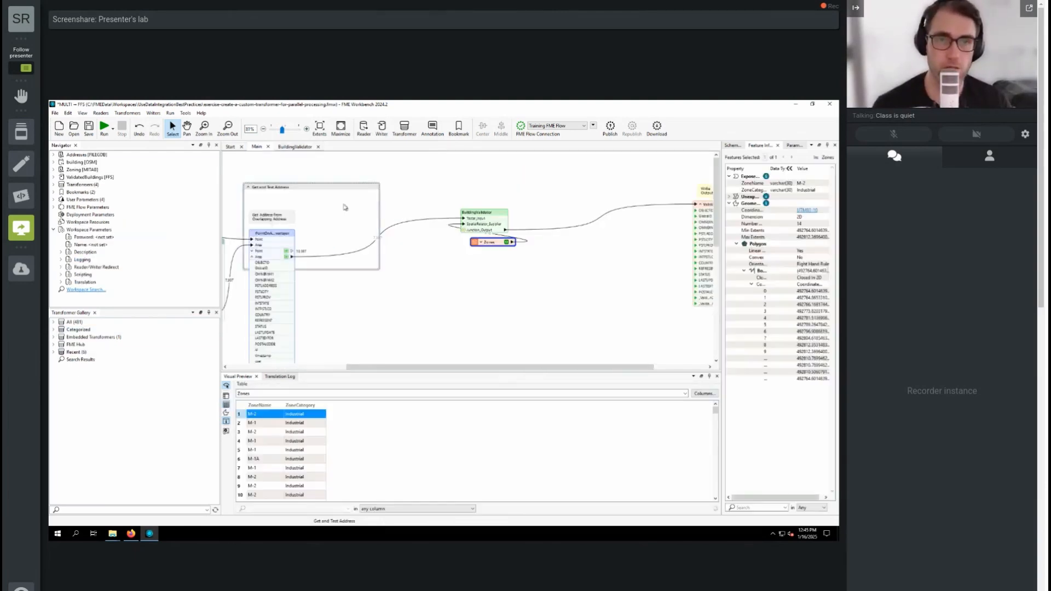
left_click_drag(476, 261, 416, 293)
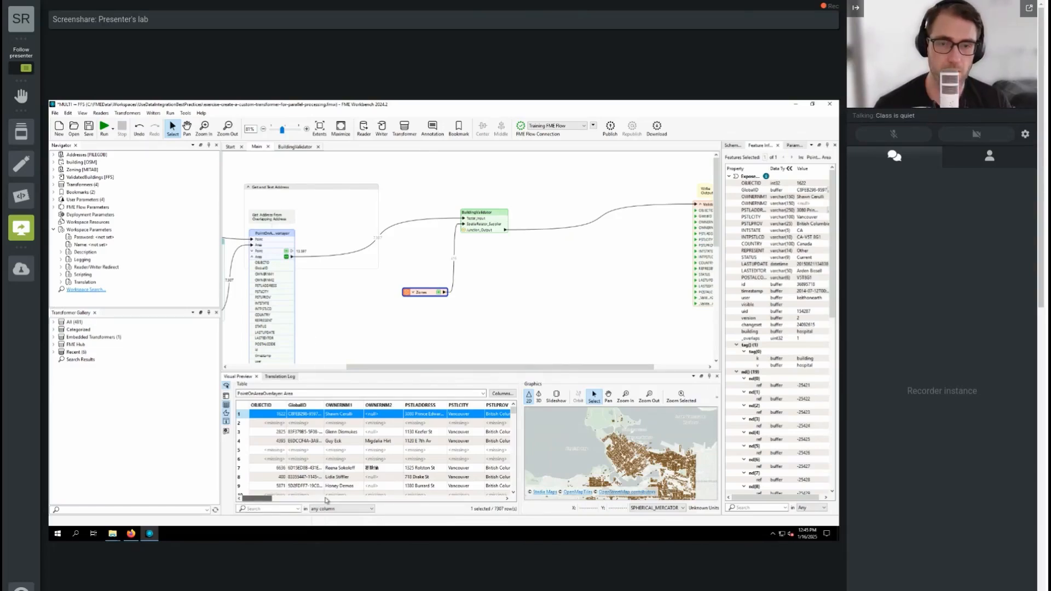
Step: Examine the POSTALCODE values in the PointOnAreaOverlayer's Area output, sorted in descending order
left_click(360, 499)
left_click_drag(360, 500, 311, 496)
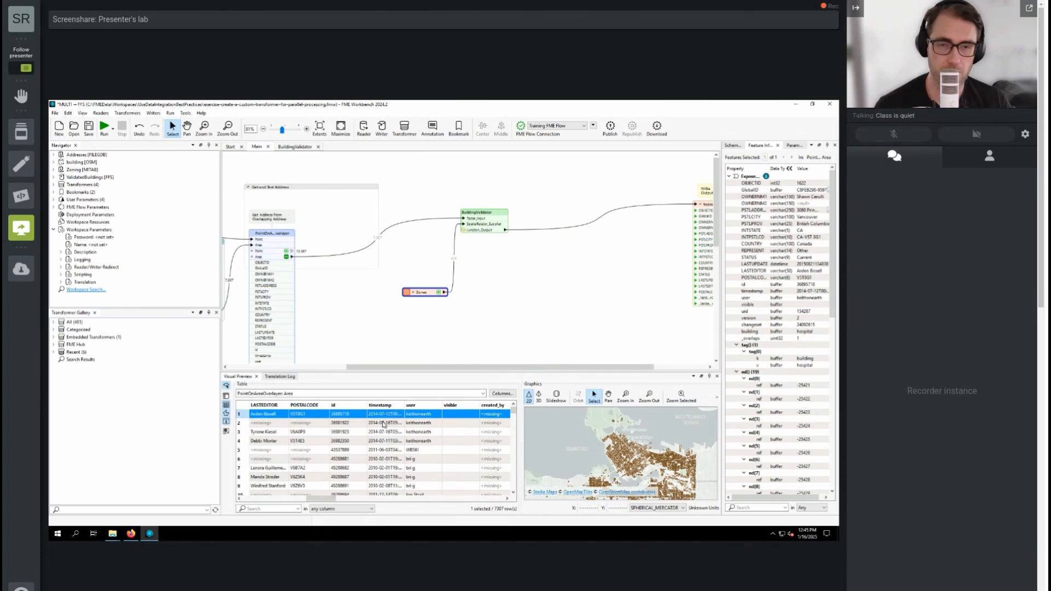
left_click(306, 406)
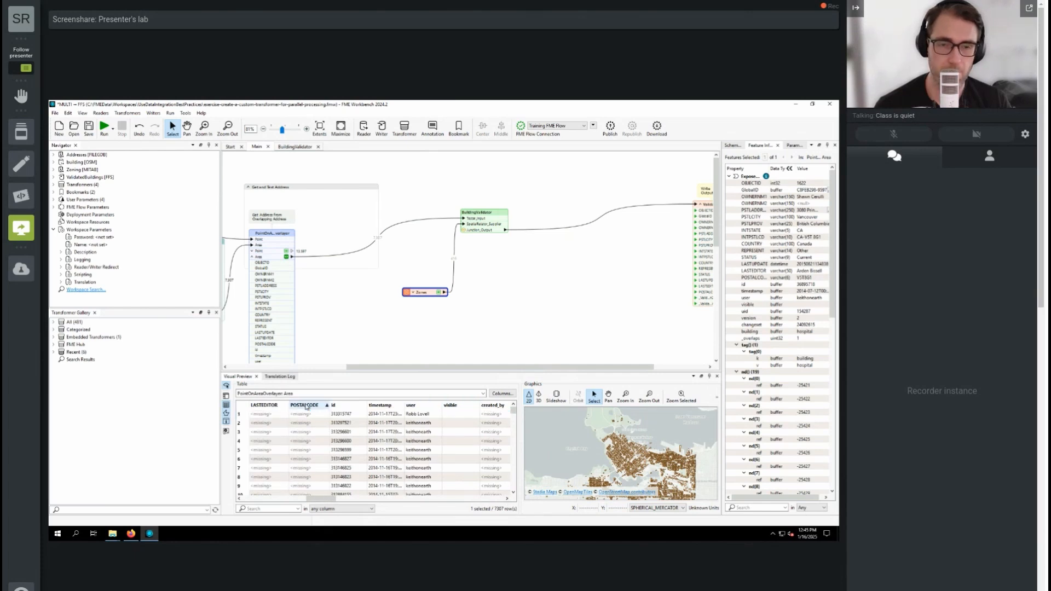
left_click(306, 406)
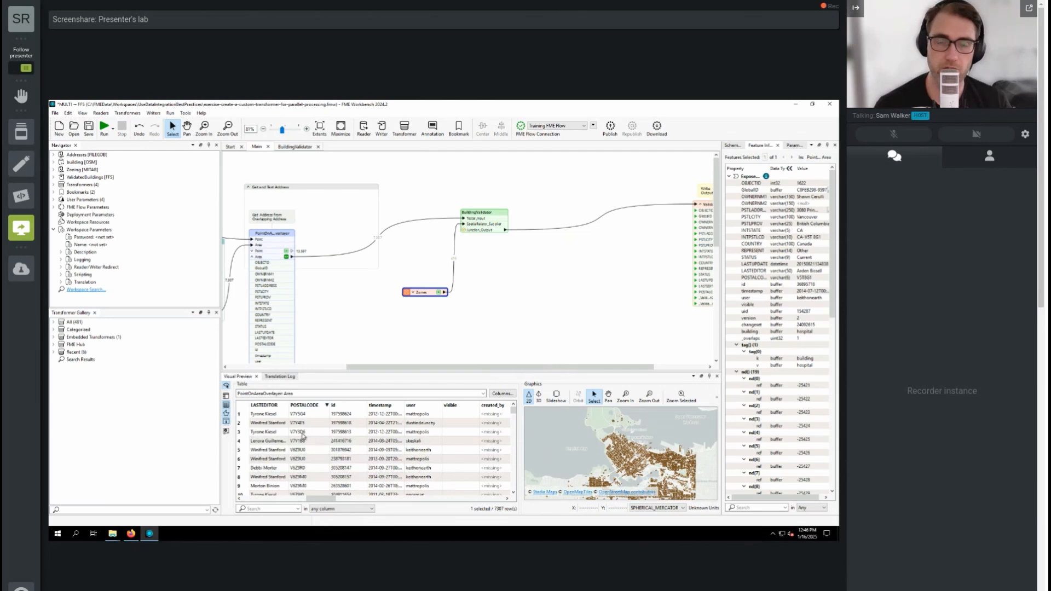
Step: Insert a SubstringExtractor on the connection between the PointOnAreaOverlayer's Area output and the BuildingValidator, placed outside the Get and Test Address bookmark
left_click(392, 227)
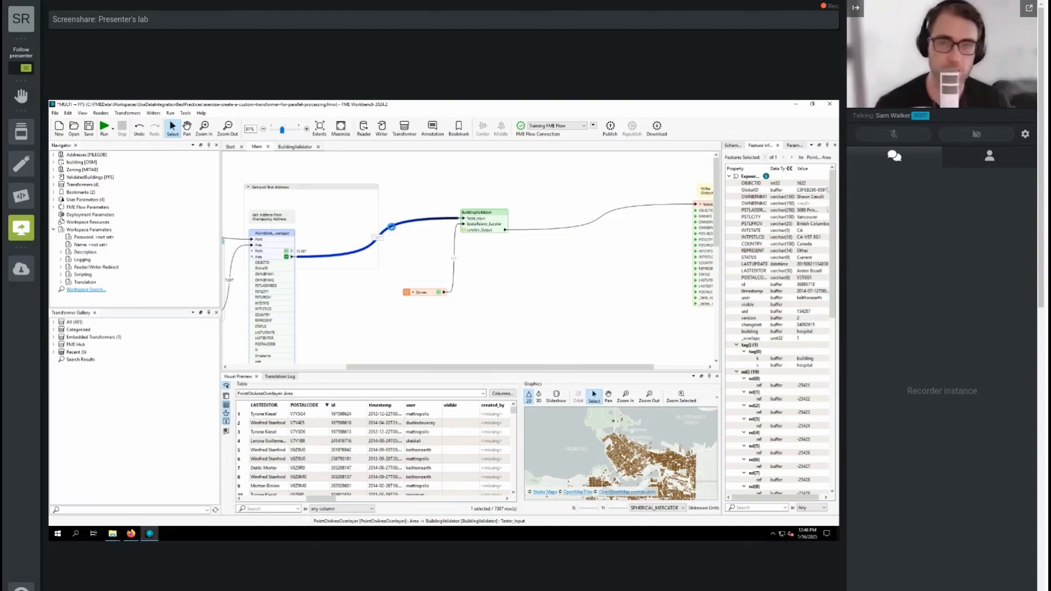
type("substr")
key("Return")
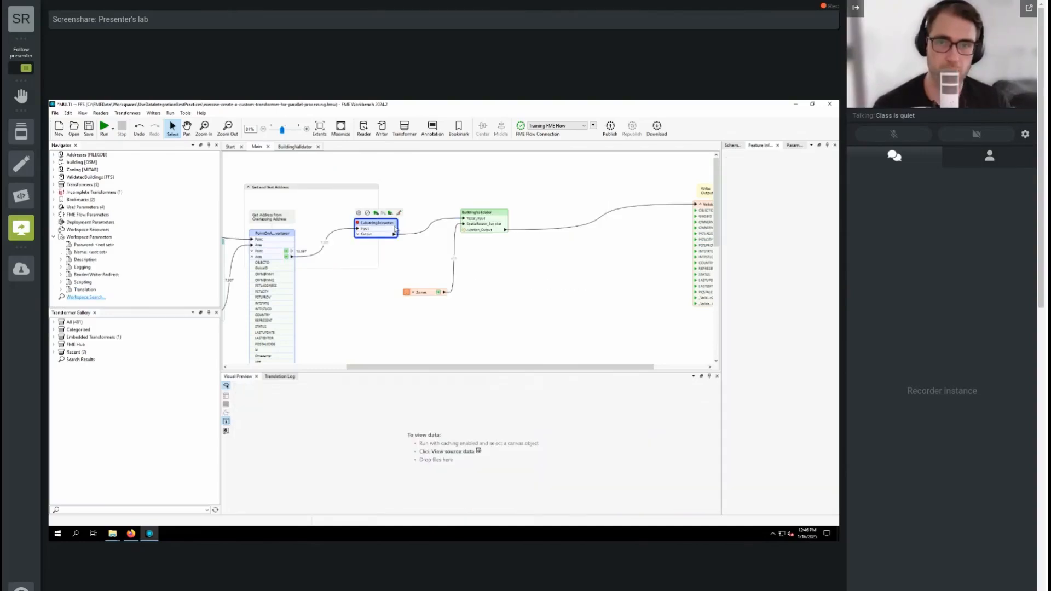
left_click_drag(395, 229, 423, 224)
Step: Configure the SubstringExtractor to extract from POSTALCODE with start index 0 and end index 2
double_click(412, 223)
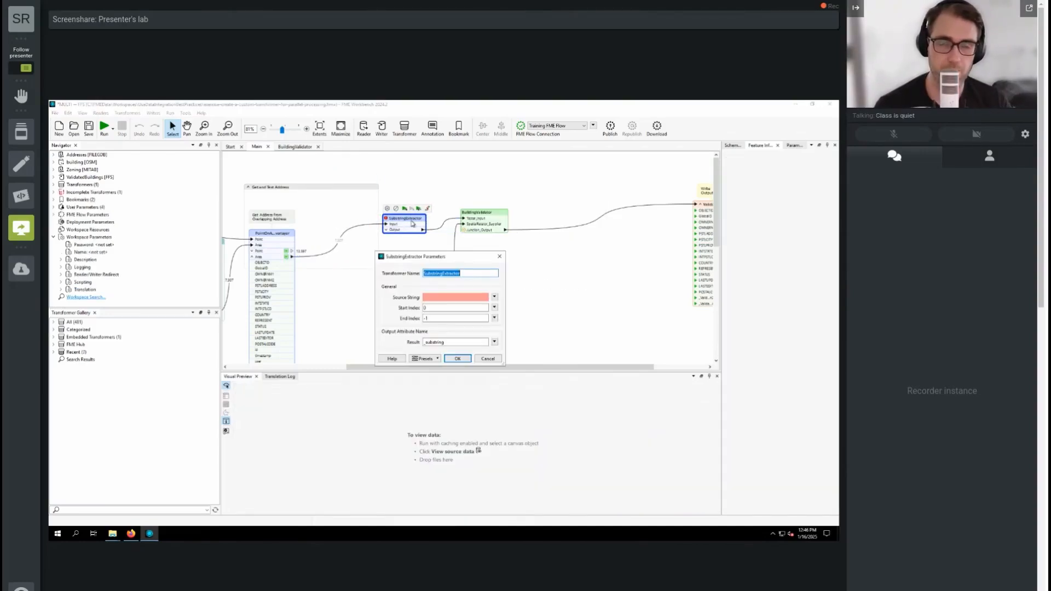
left_click(436, 299)
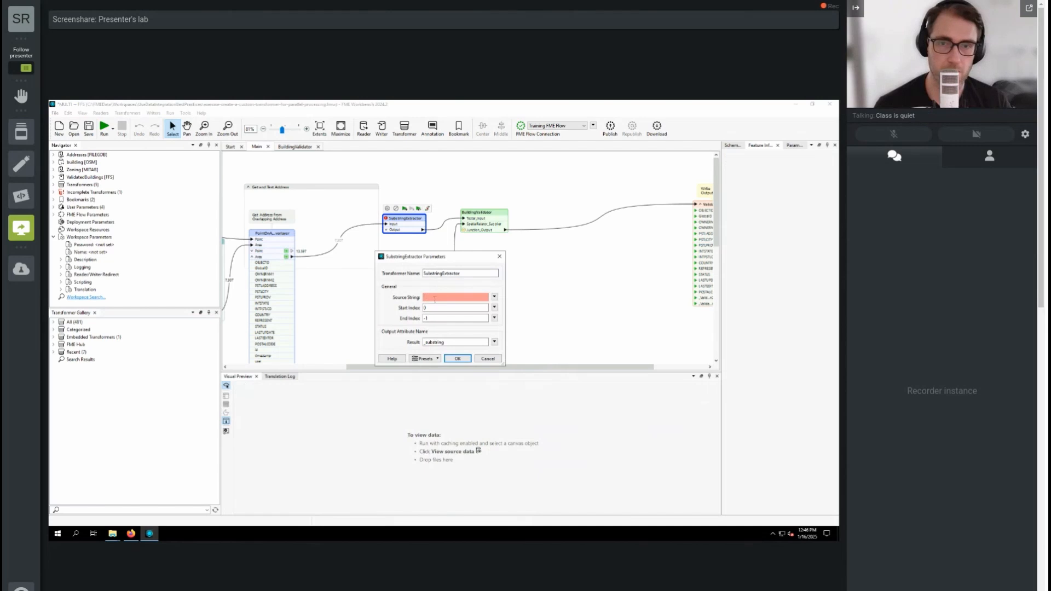
type("po")
left_click(445, 314)
left_click(441, 316)
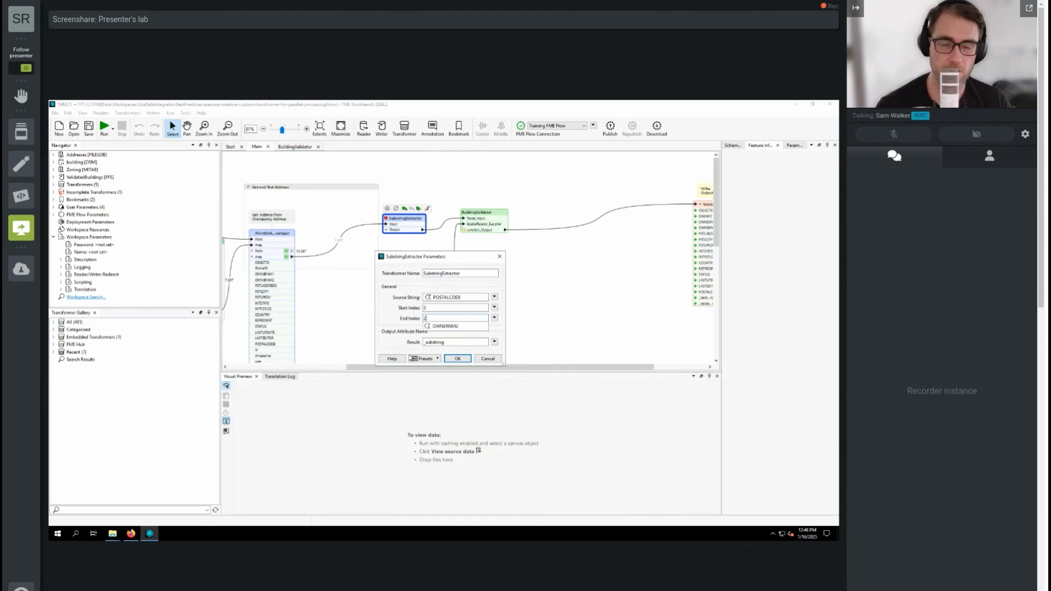
left_click(456, 359)
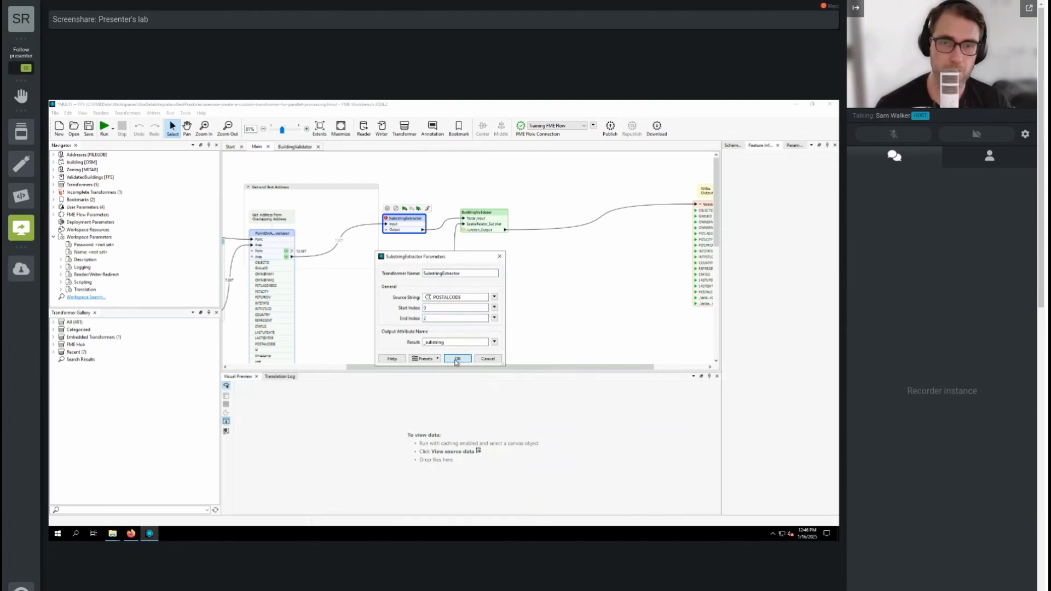
Step: Run the workspace up to the SubstringExtractor and examine its _substring output values sorted in descending order
left_click(405, 208)
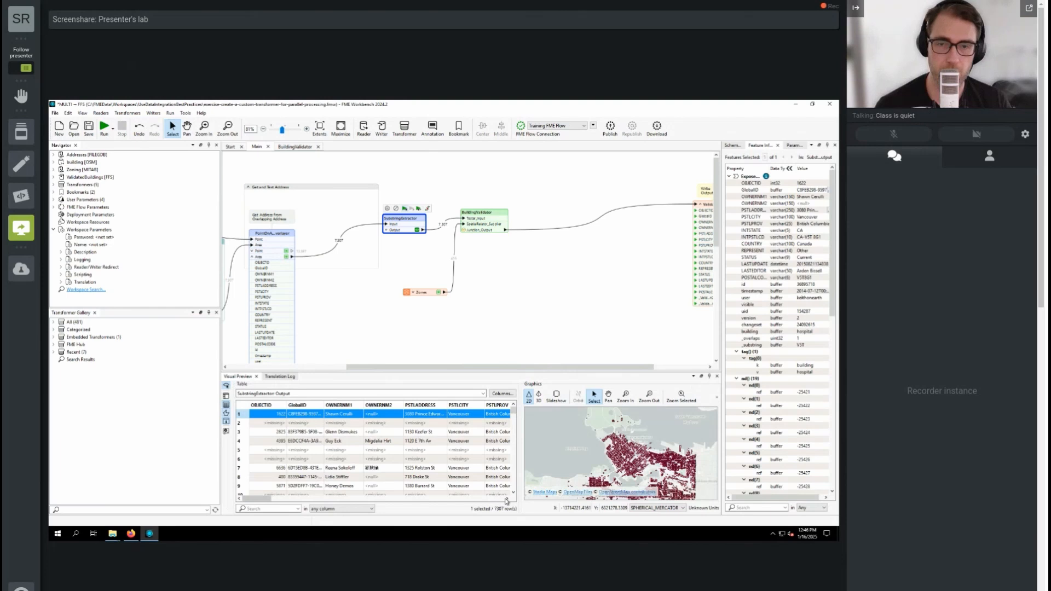
left_click(499, 499)
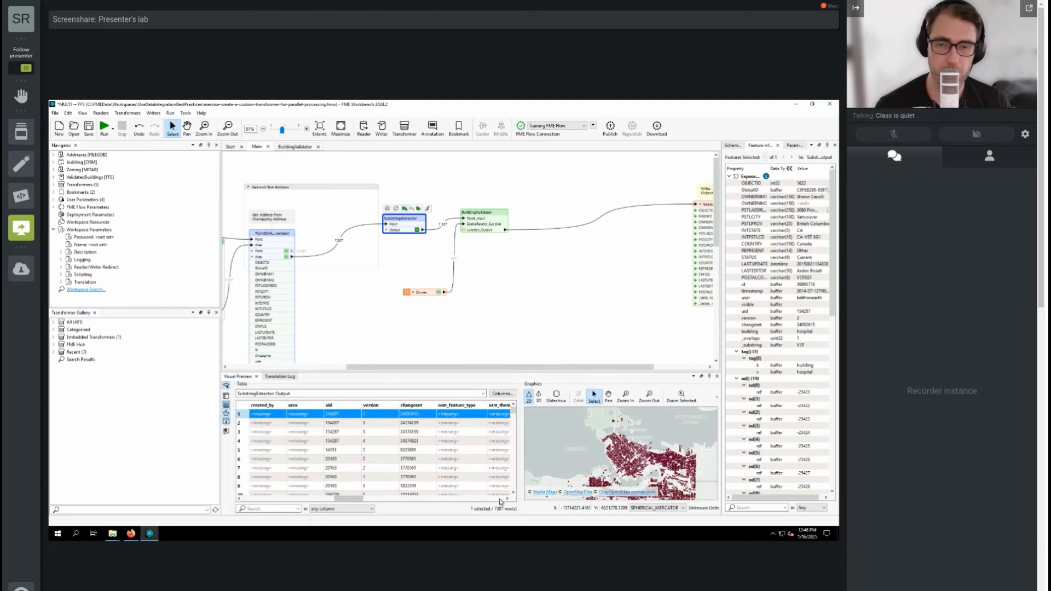
left_click(499, 498)
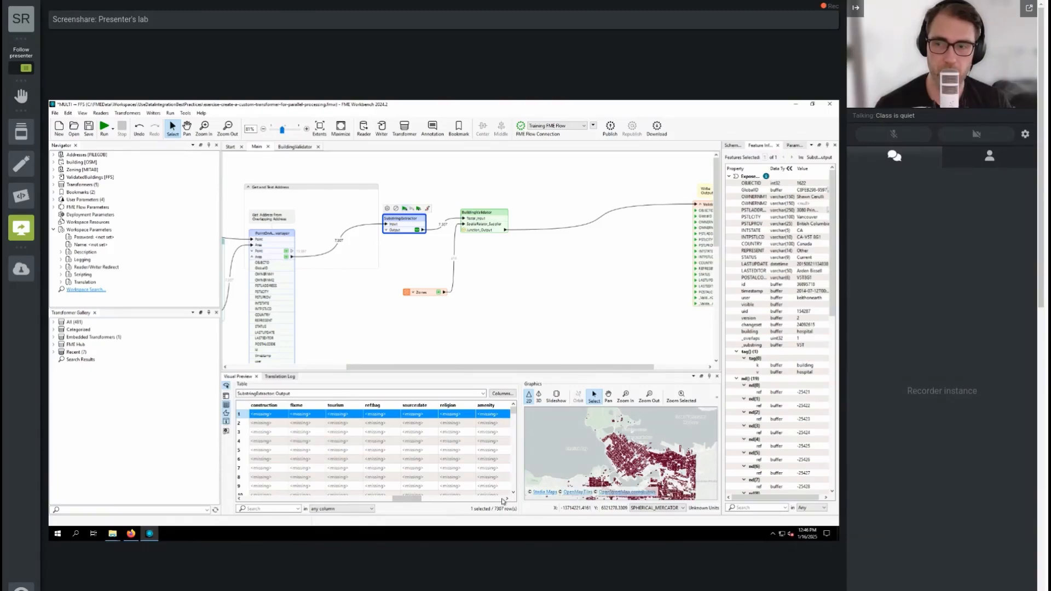
left_click(500, 502)
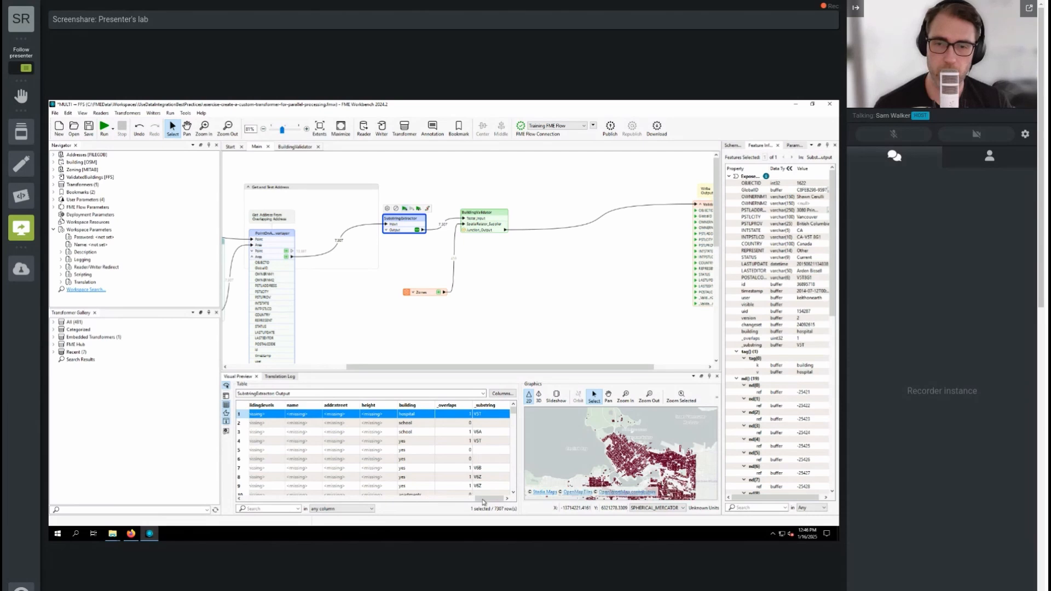
left_click(496, 406)
left_click(497, 406)
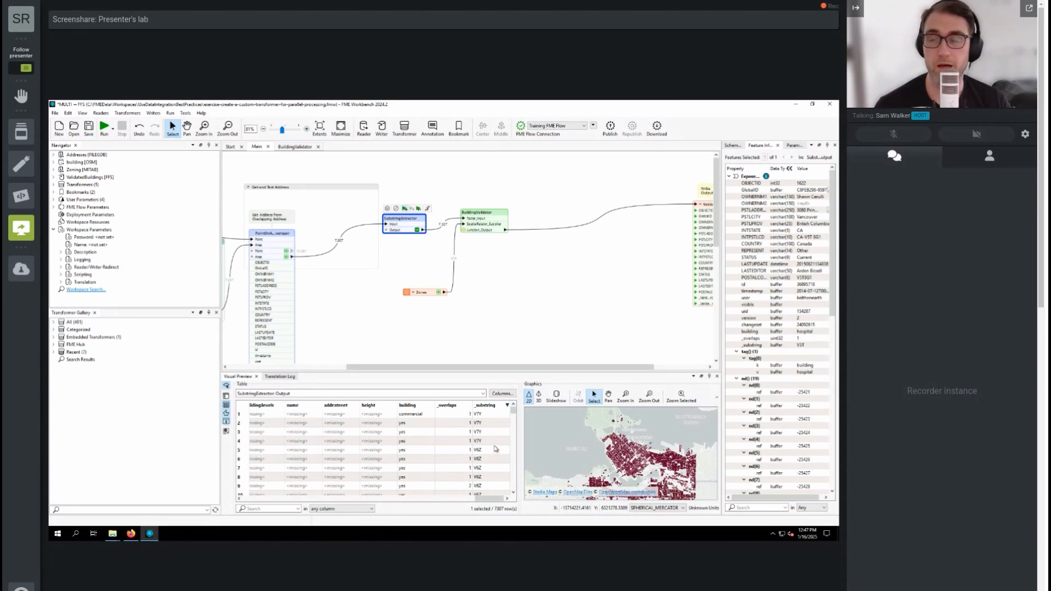
scroll(493, 447, "down", 4)
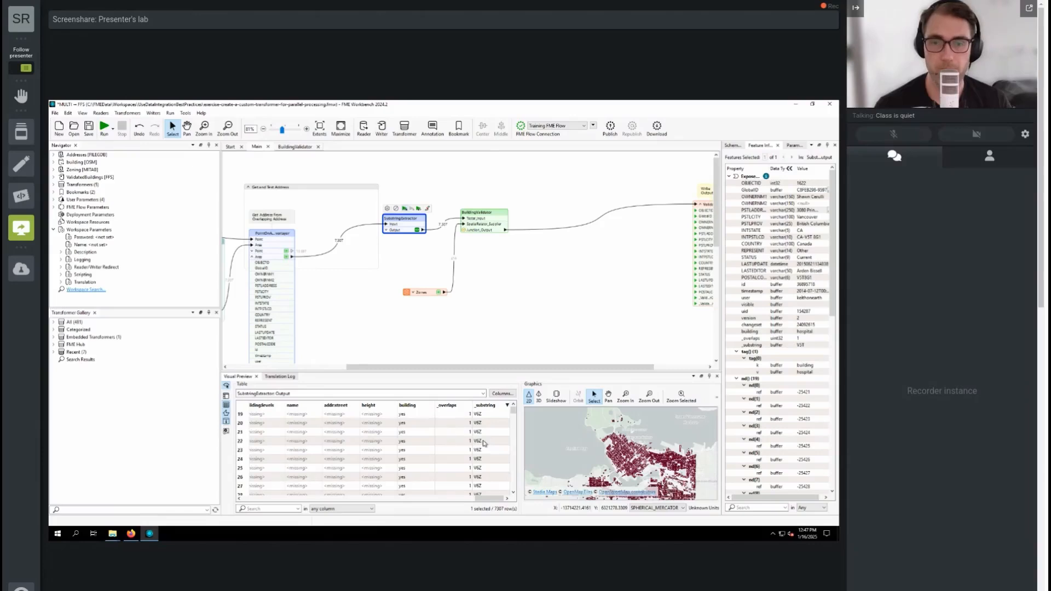
scroll(487, 448, "down", 20)
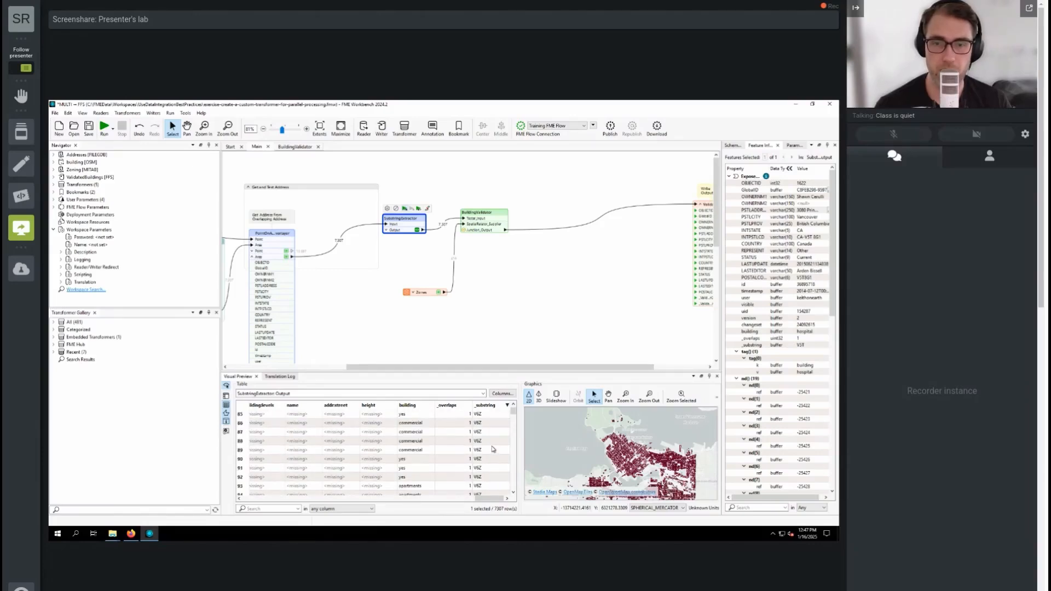
scroll(494, 451, "down", 13)
scroll(494, 450, "down", 18)
mouse_move(515, 415)
left_mouse_down()
mouse_move(510, 469)
mouse_move(512, 408)
left_mouse_up()
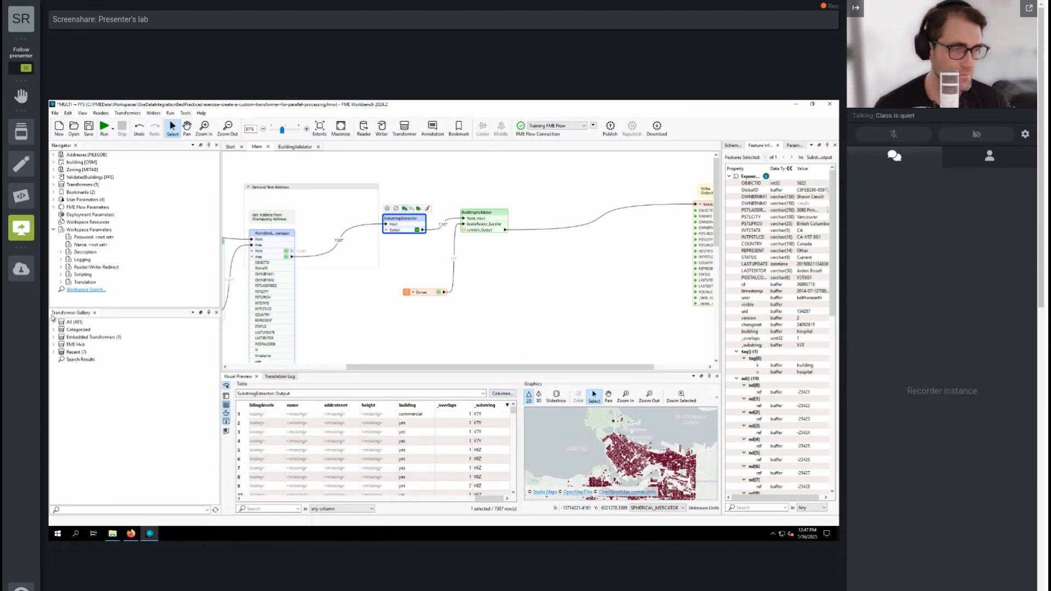
Step: Set the Parallel Processing parameter in the BuildingValidator custom transformer's definition to Moderate
double_click(478, 215)
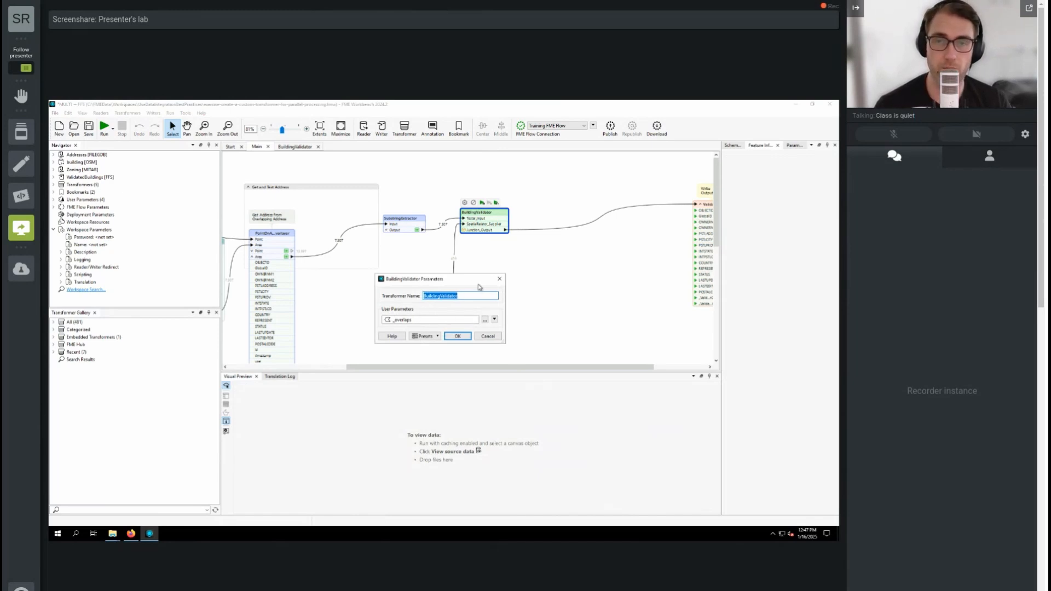
left_click(499, 279)
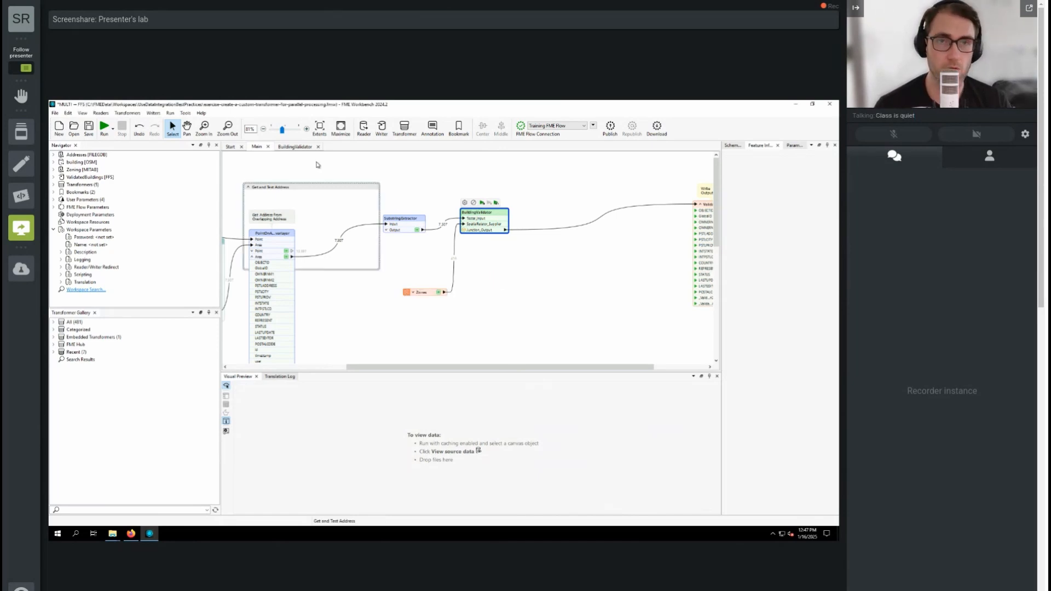
left_click(300, 146)
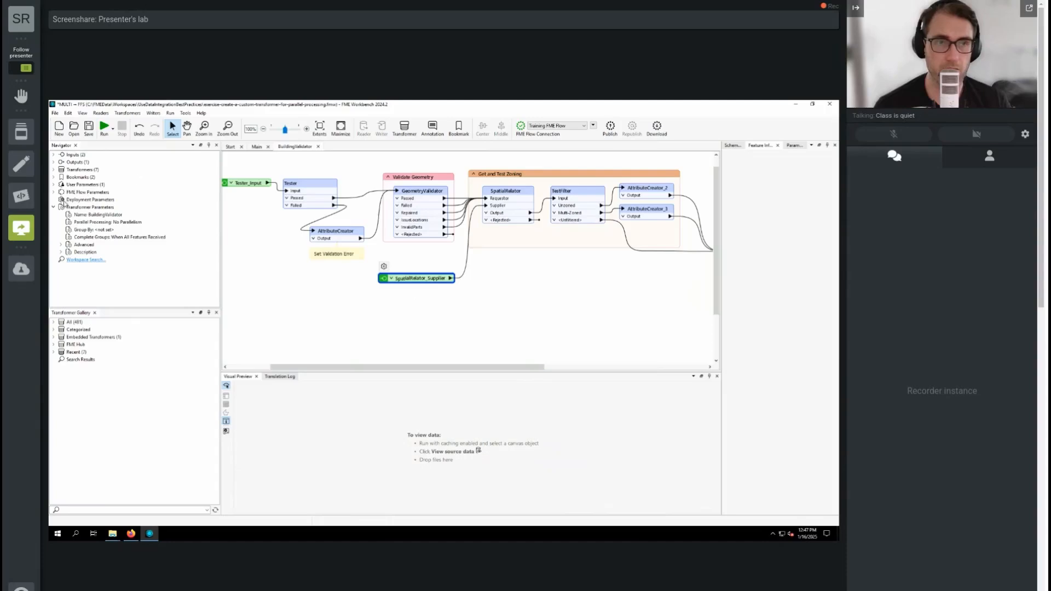
left_click(88, 222)
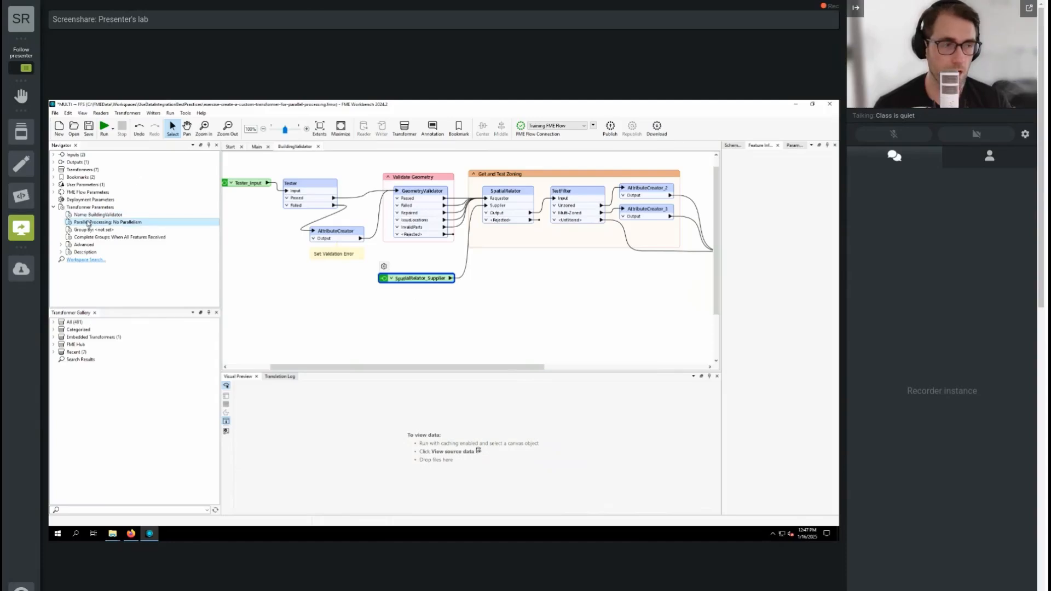
double_click(88, 222)
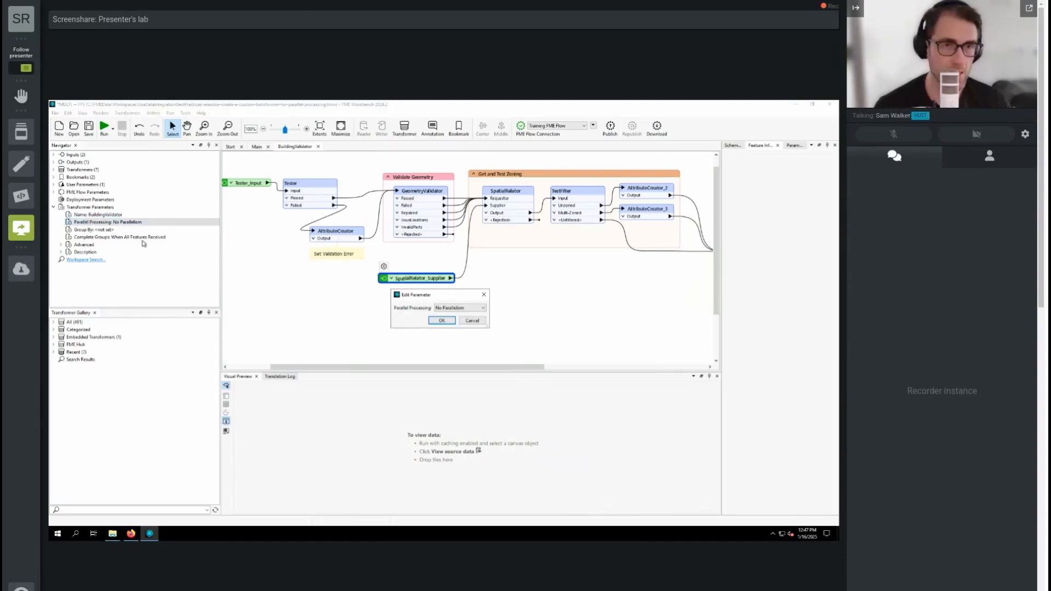
left_click(452, 308)
left_click(445, 329)
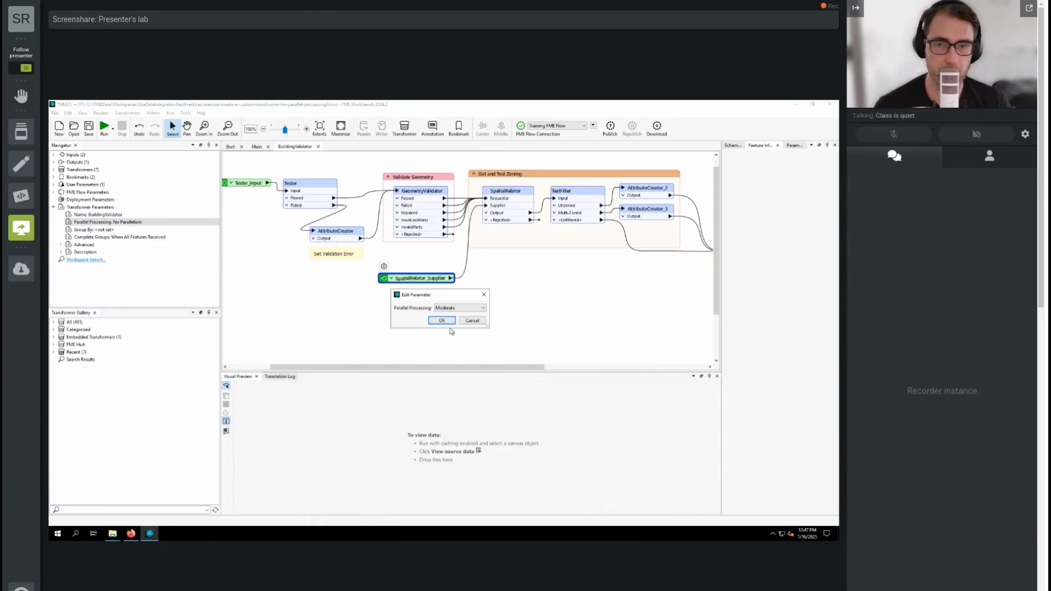
left_click(444, 321)
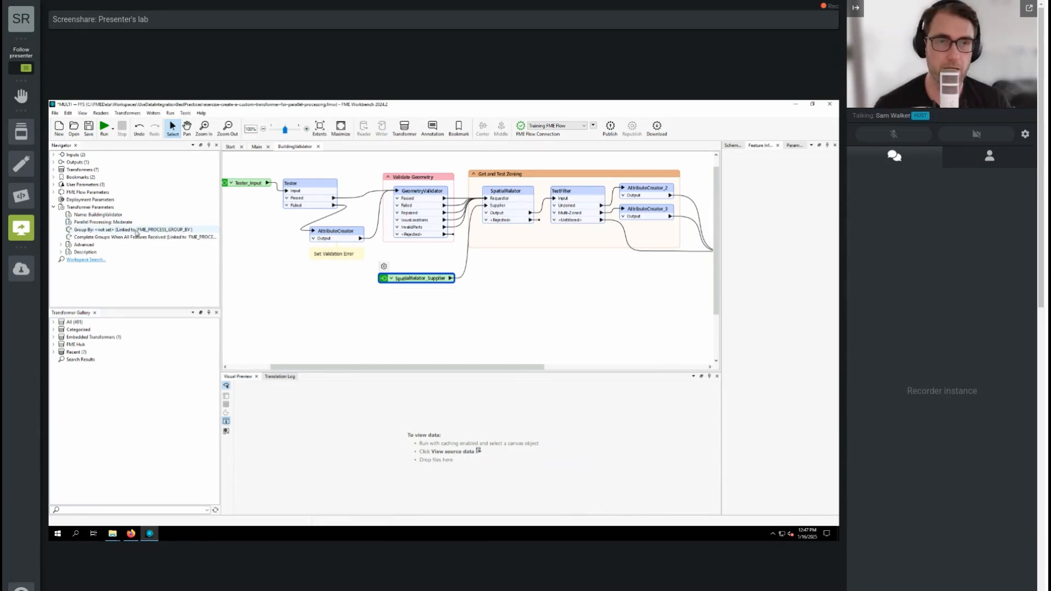
Step: Return to the Main canvas and set the BuildingValidator transformer's Group By to the _substring attribute
left_click(257, 147)
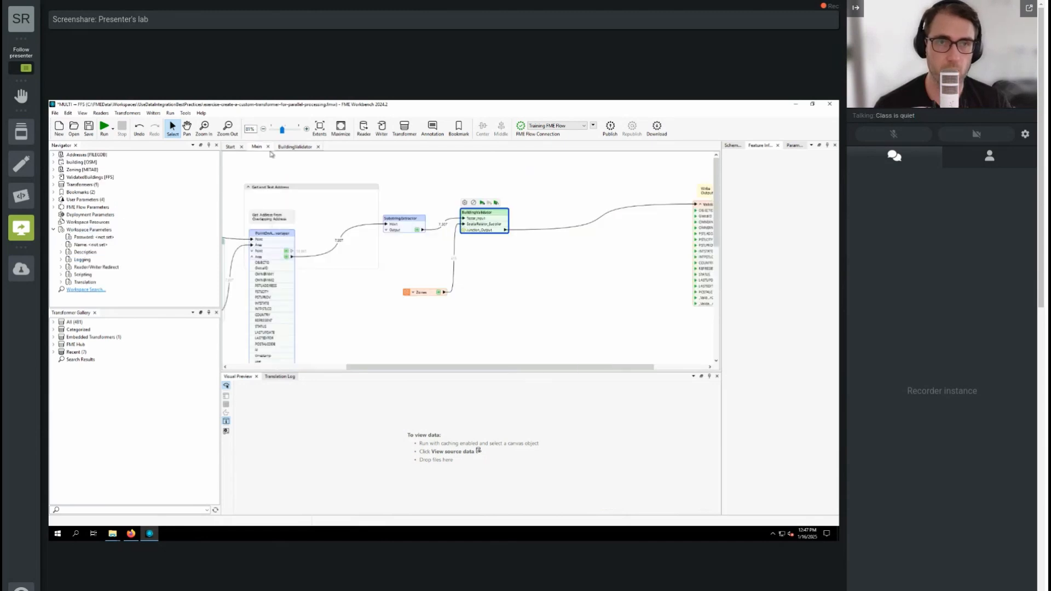
double_click(495, 213)
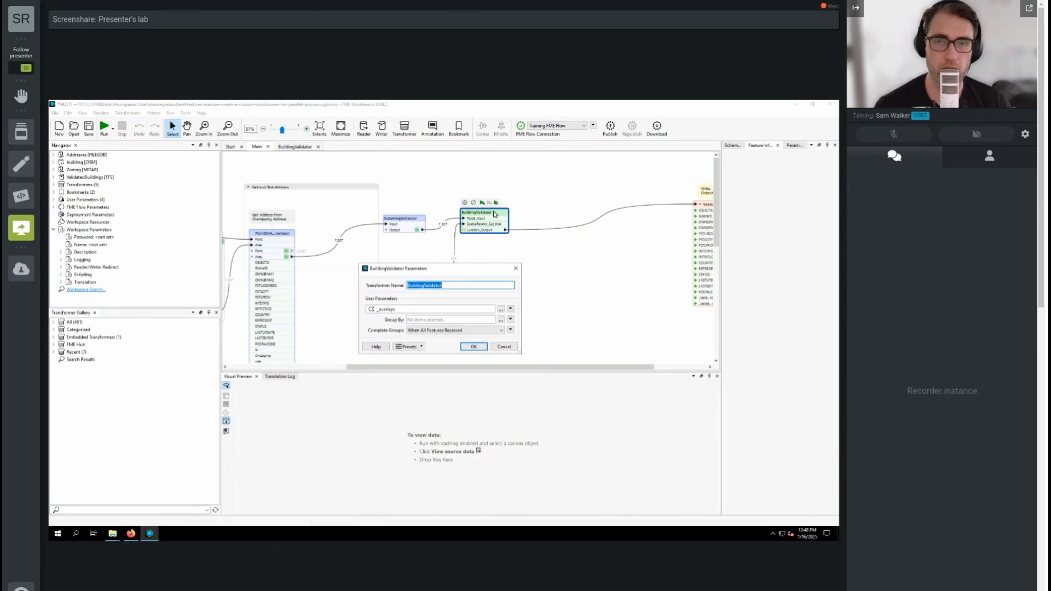
left_click(511, 320)
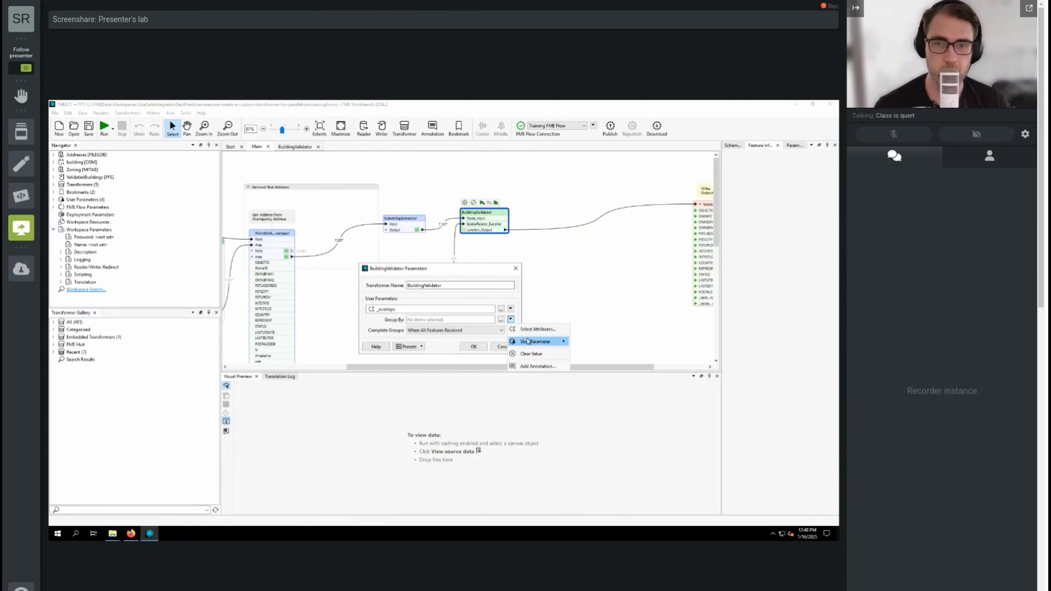
mouse_move(540, 341)
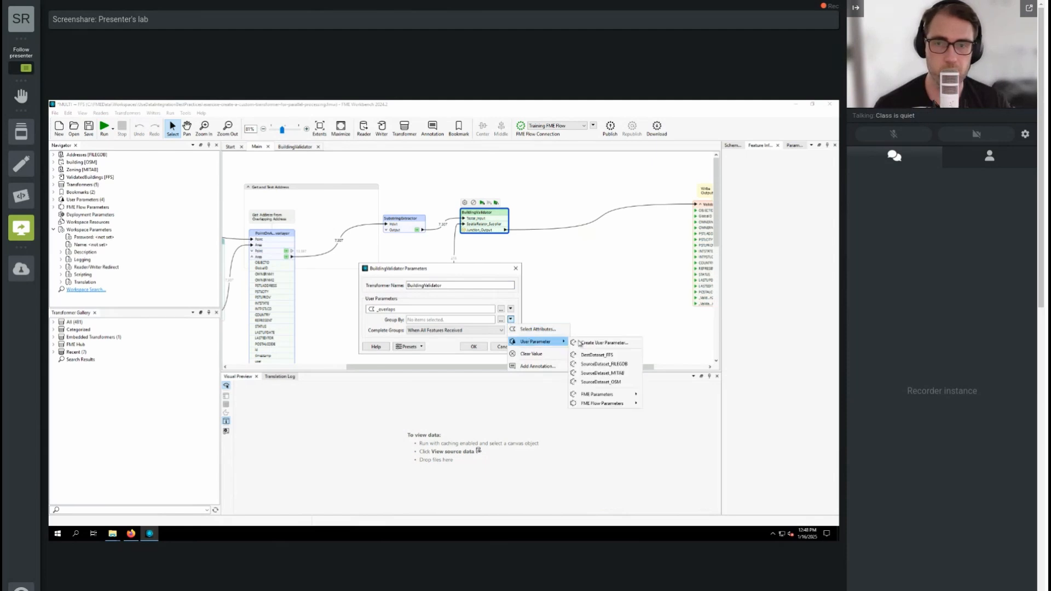
left_click(543, 329)
type("sub")
left_click(426, 253)
left_click(445, 380)
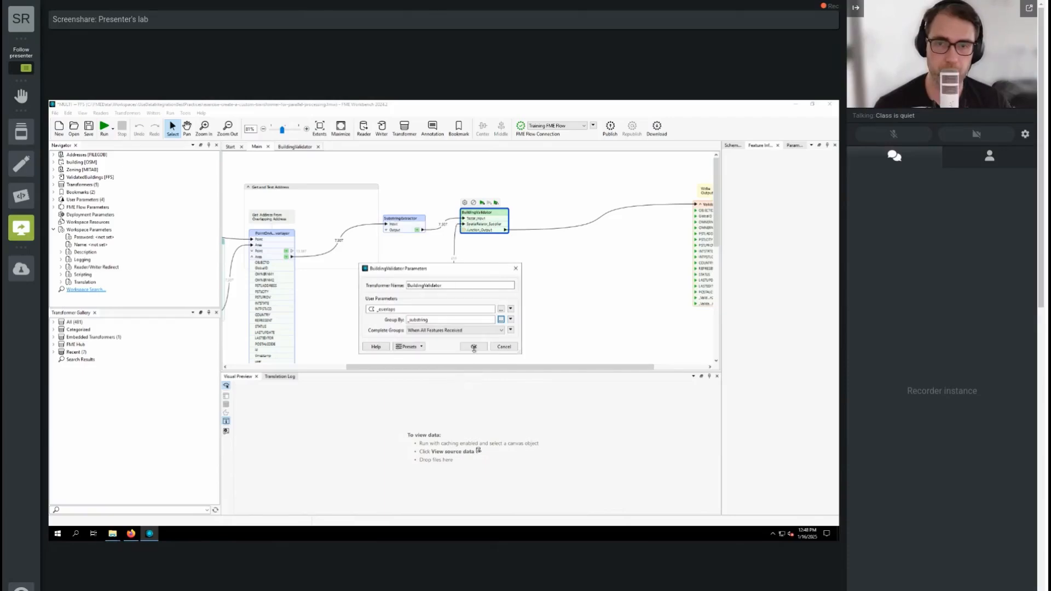
left_click(474, 347)
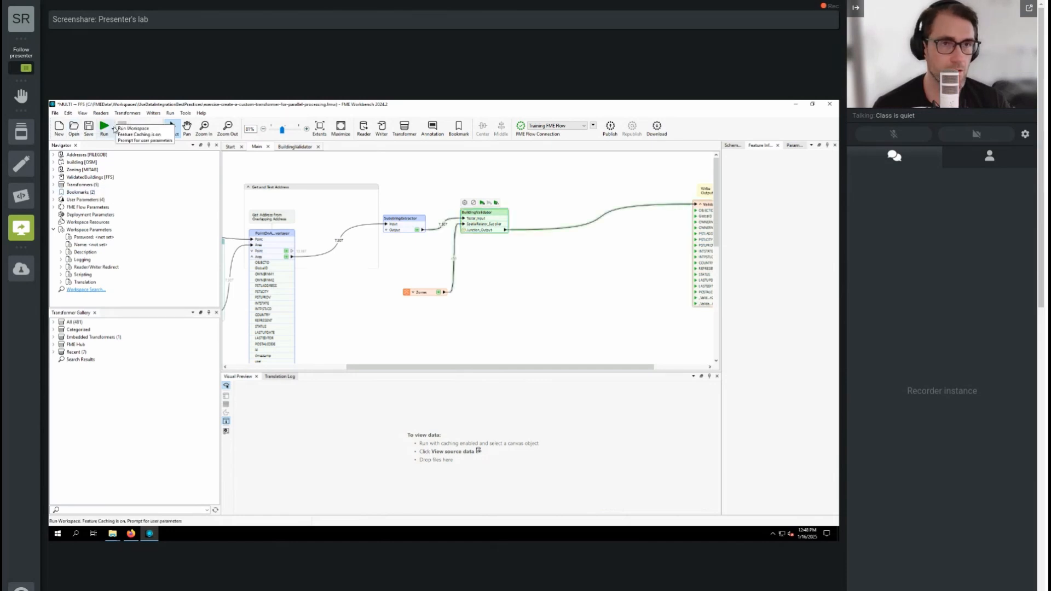
Step: Disable feature caching and run the whole workspace through to the ValidatedBuildings writer
left_click(114, 128)
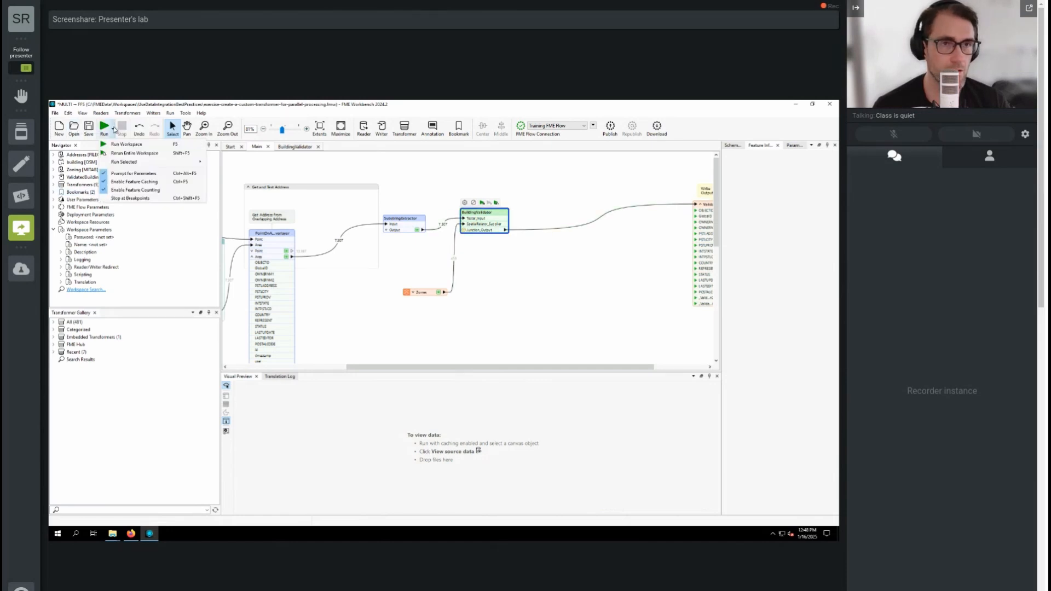
left_click(135, 182)
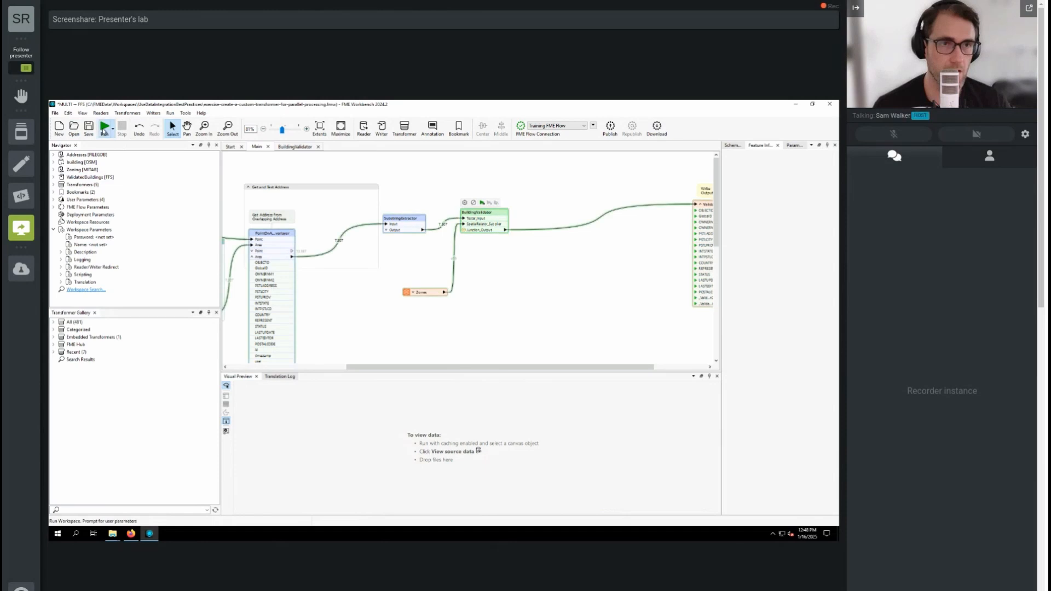
left_click(105, 128)
left_click(509, 358)
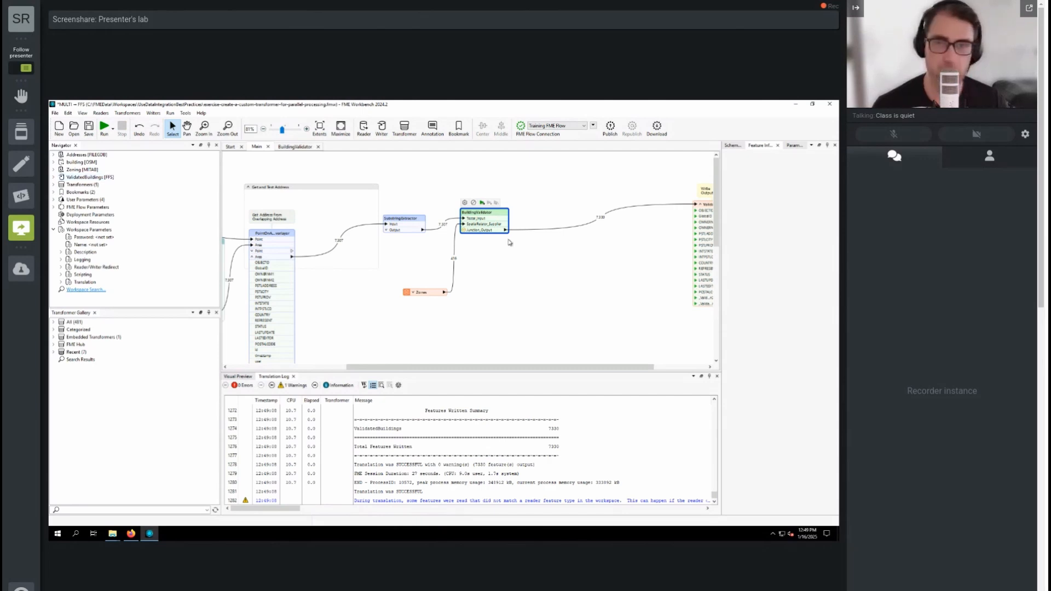
left_click_drag(447, 368, 482, 368)
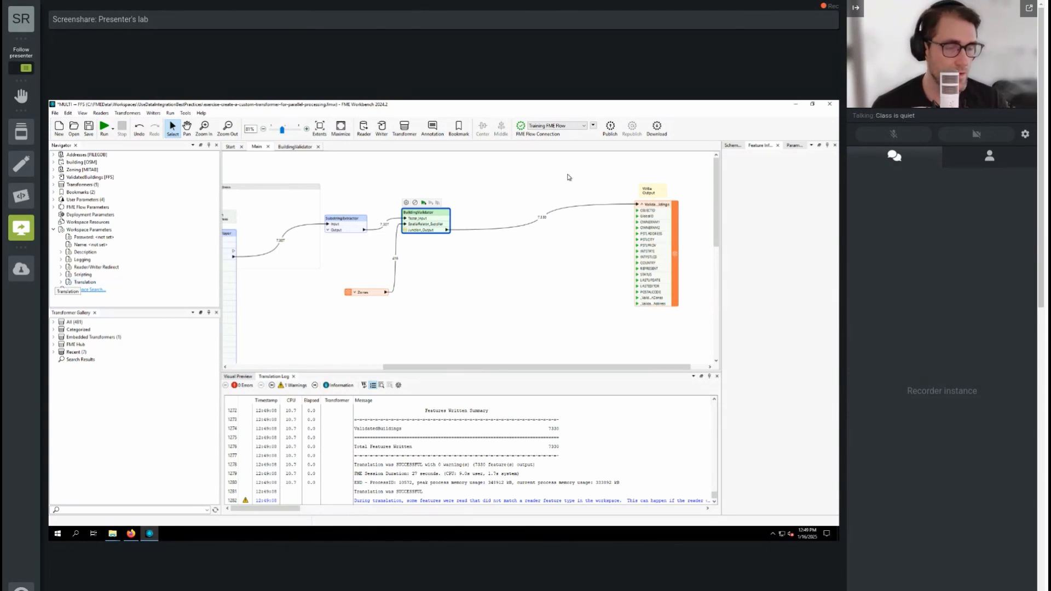
mouse_move(542, 220)
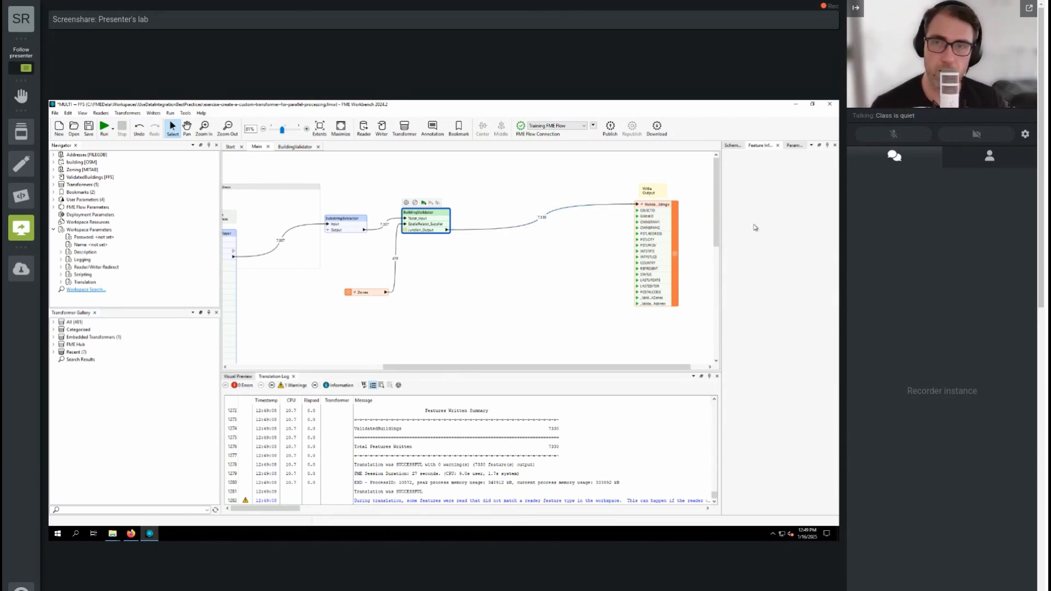
Step: Inspect the ValidatedBuildings writer's output and define a case-insensitive feature filter where _ValidationZones begins with "unz"
left_click(674, 204)
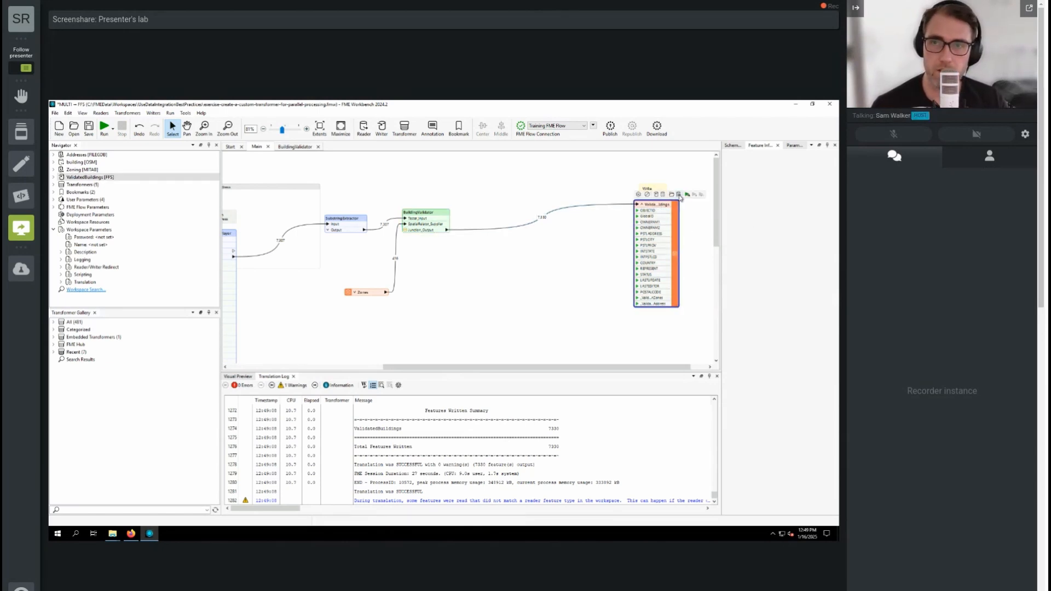
left_click(679, 195)
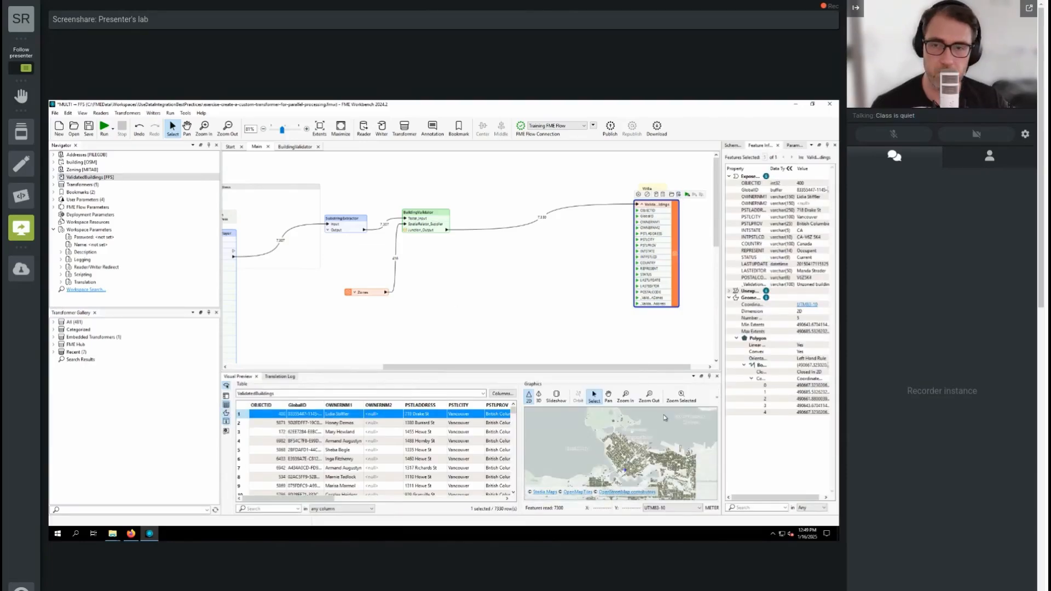
left_click(717, 399)
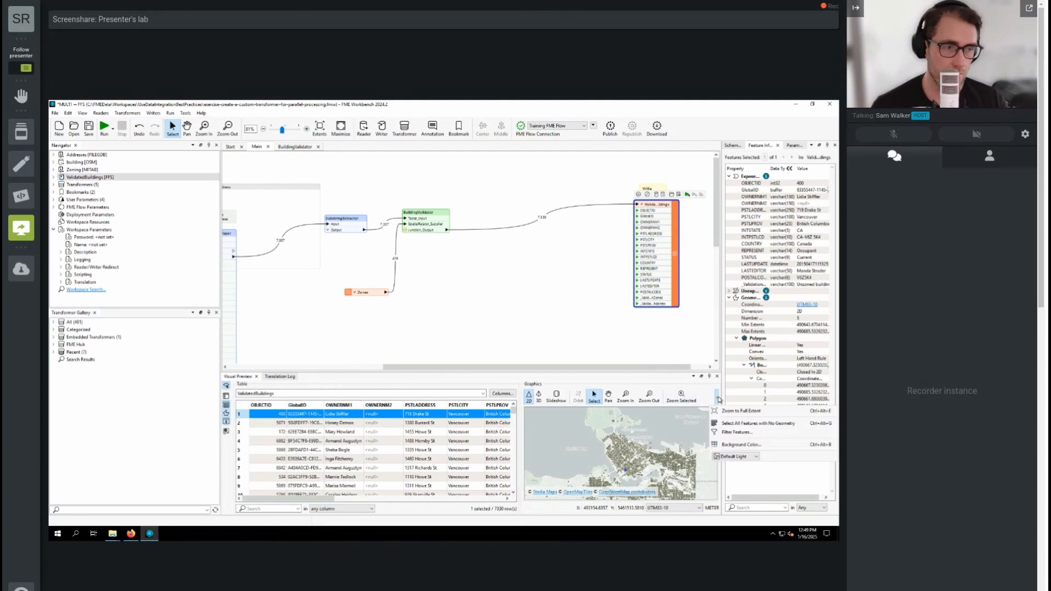
left_click(736, 432)
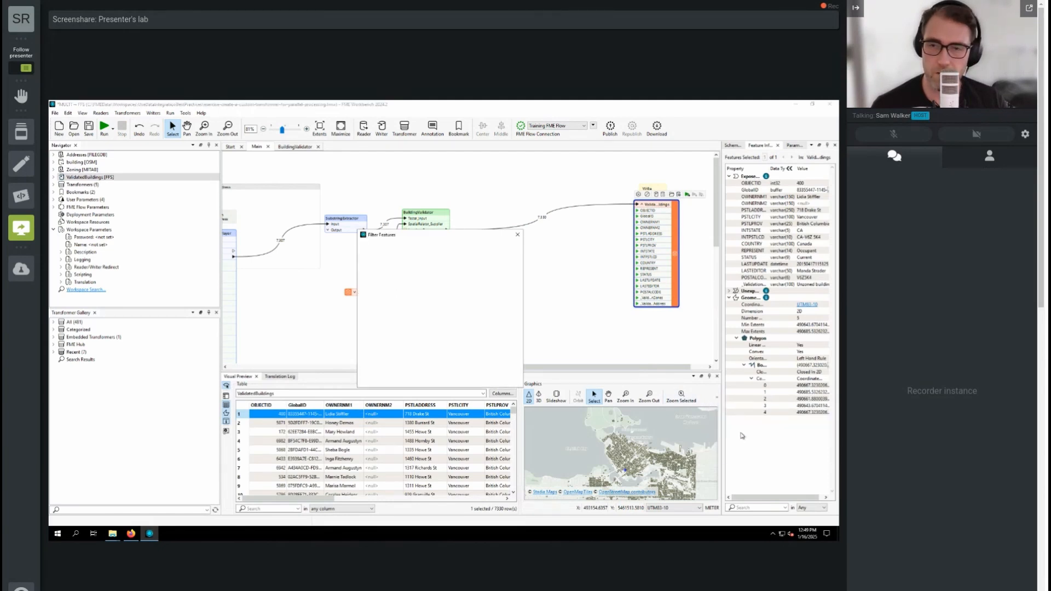
left_click(404, 278)
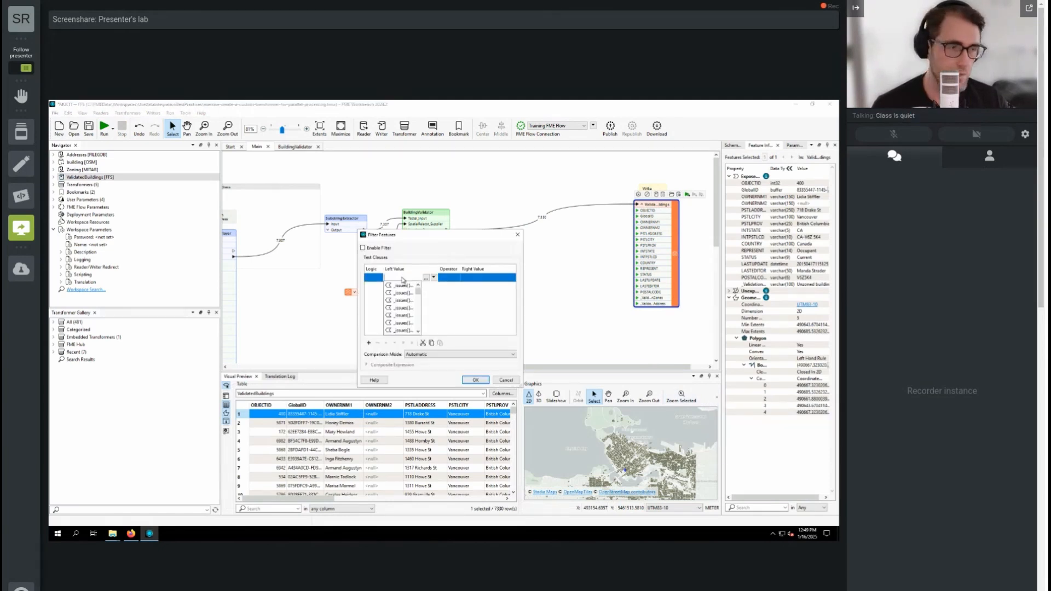
type("_va")
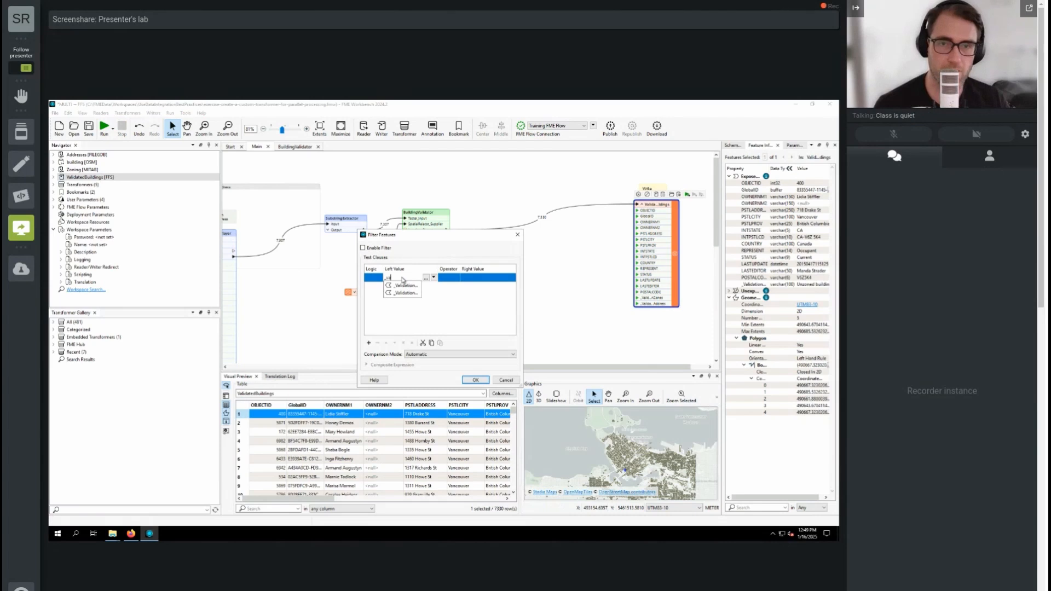
left_click(410, 285)
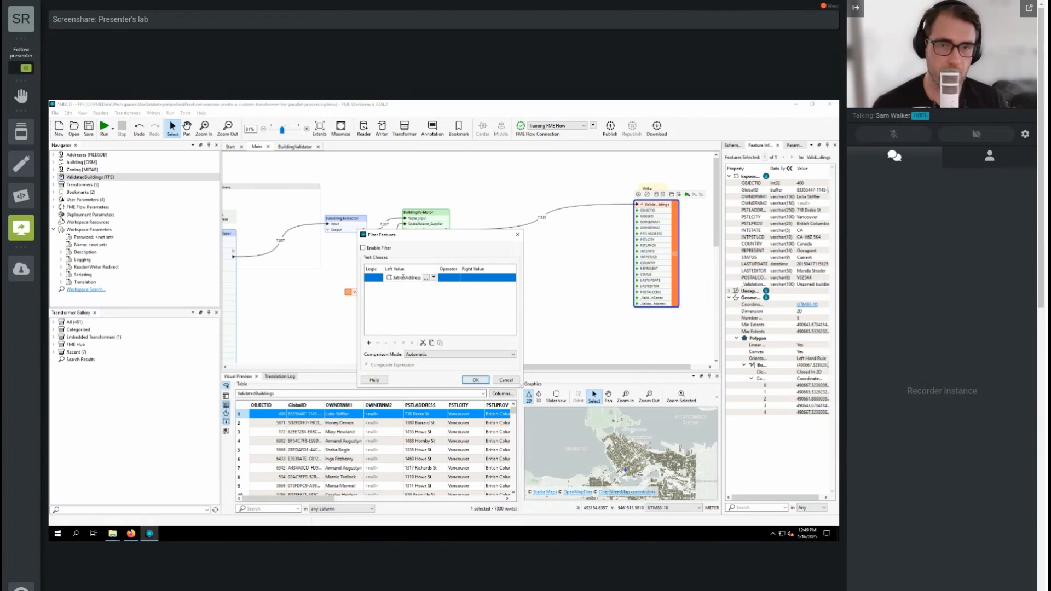
left_click_drag(404, 277, 424, 279)
type("Zon")
key("Return")
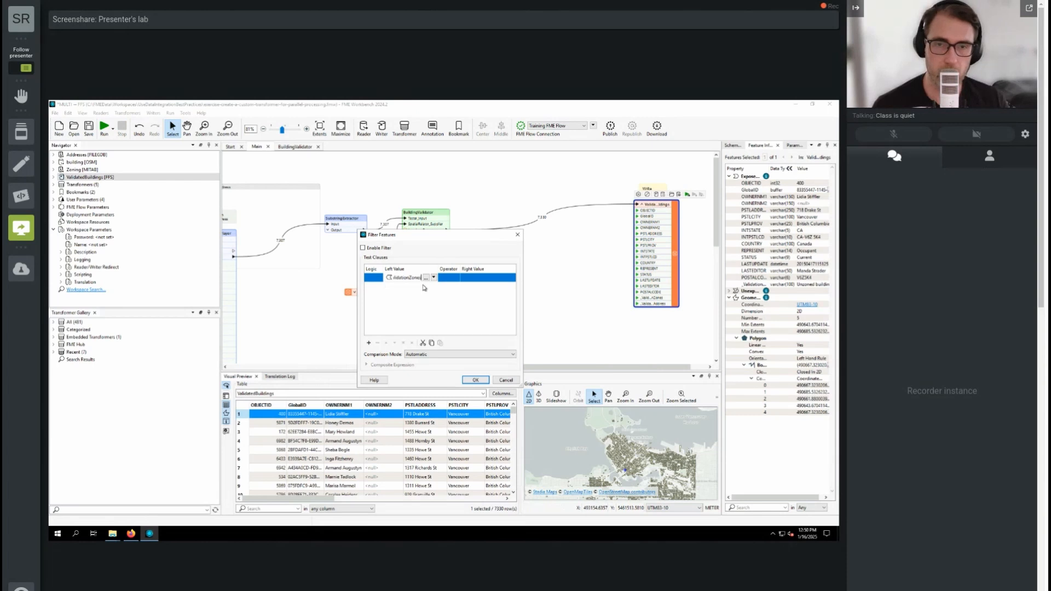
left_click(453, 279)
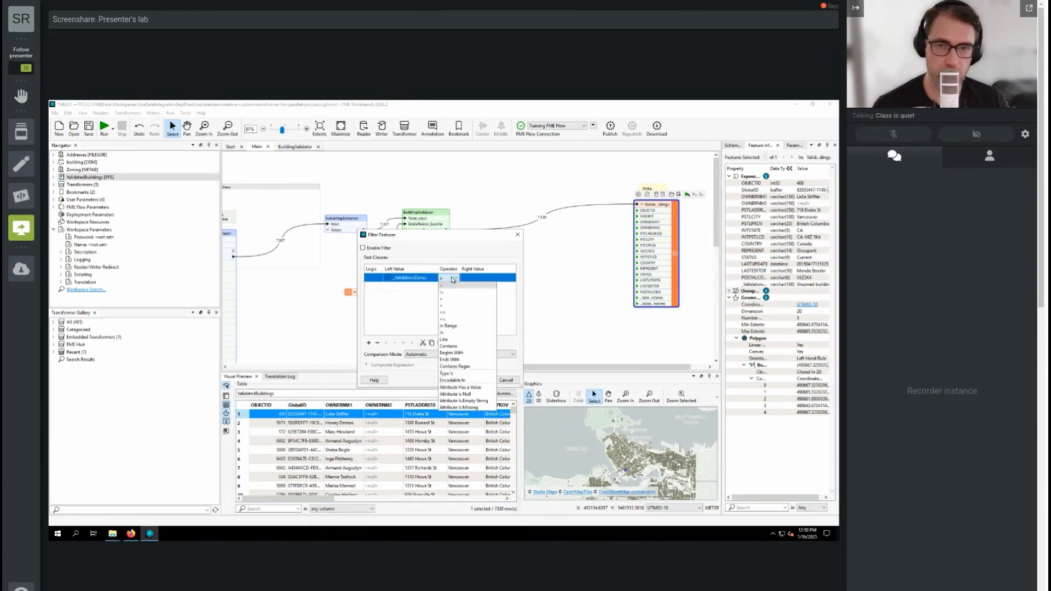
key("Return")
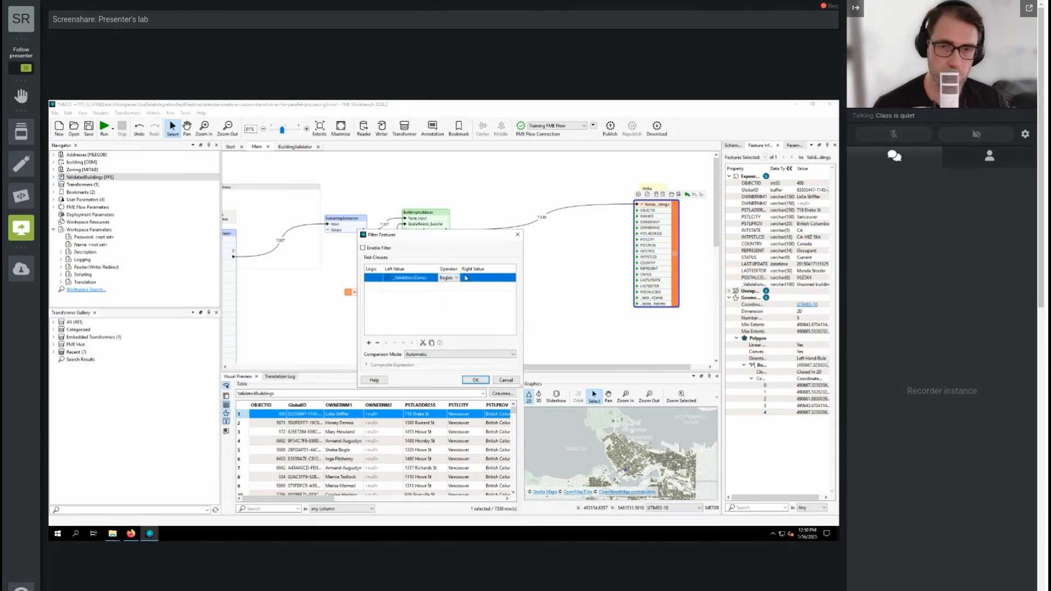
left_click(472, 277)
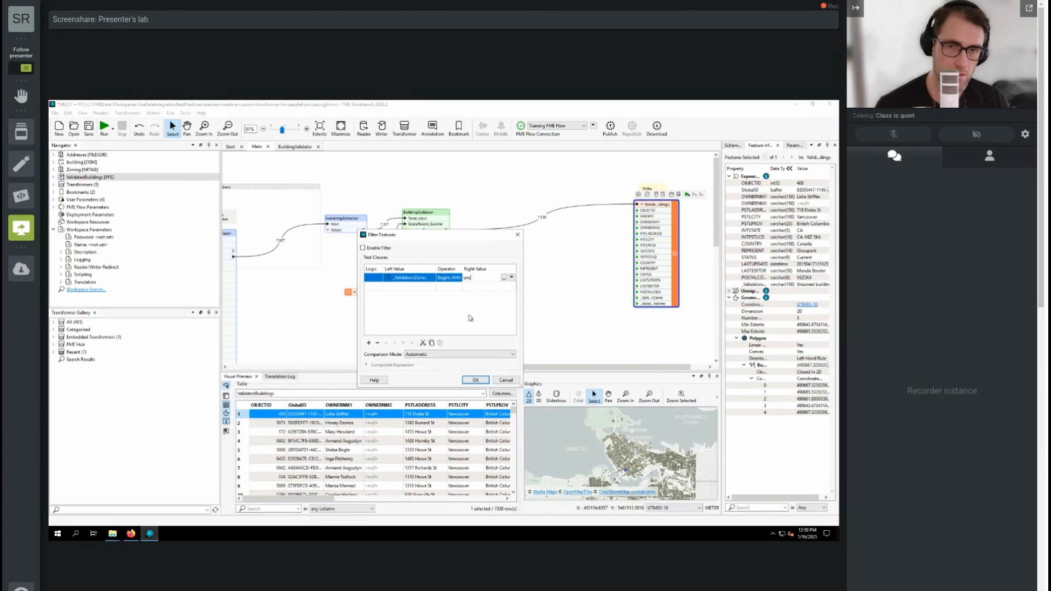
left_click(476, 380)
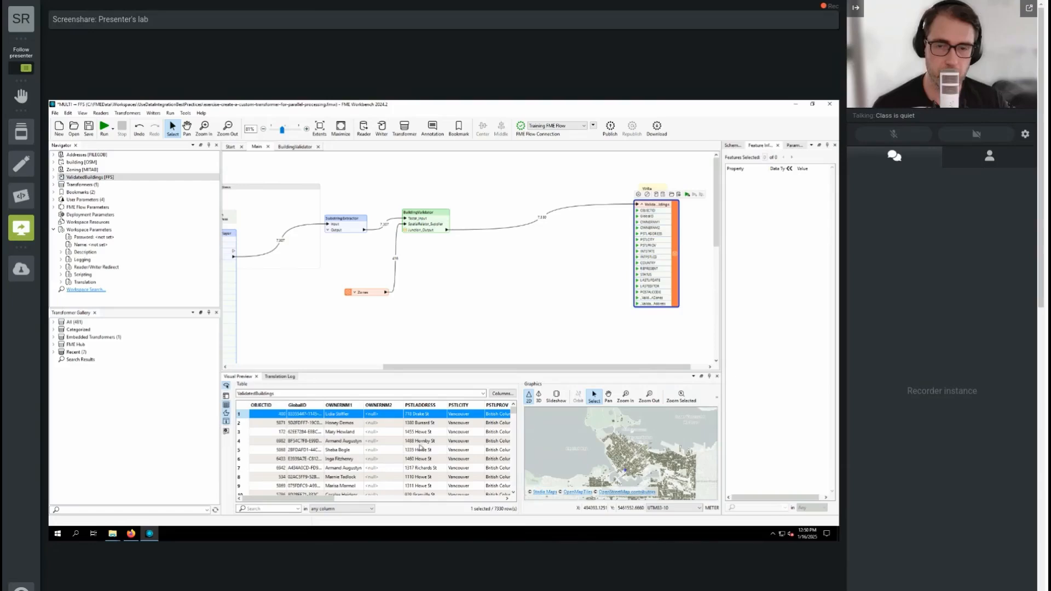
Step: Enable the feature filter on the ValidatedBuildings preview and show the display control with its pass and fail counts
left_click(496, 499)
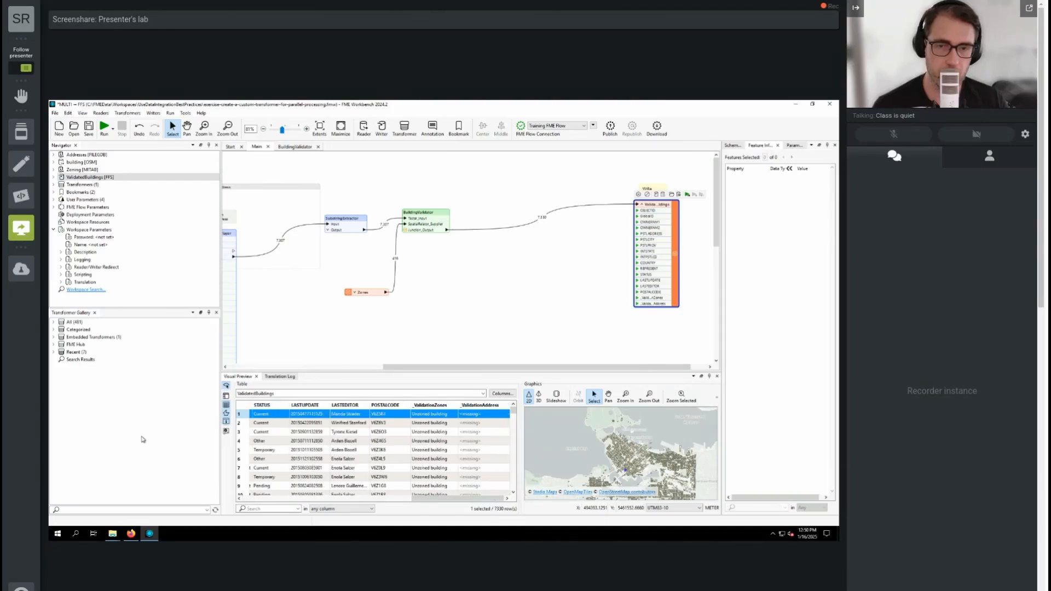
left_click_drag(721, 400, 718, 400)
left_click(716, 398)
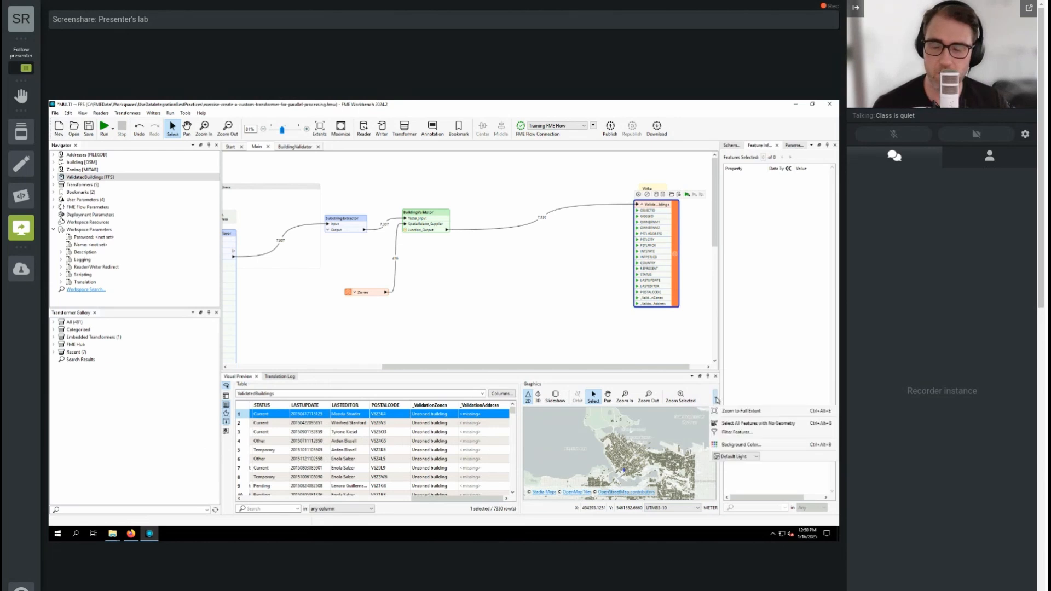
left_click(733, 432)
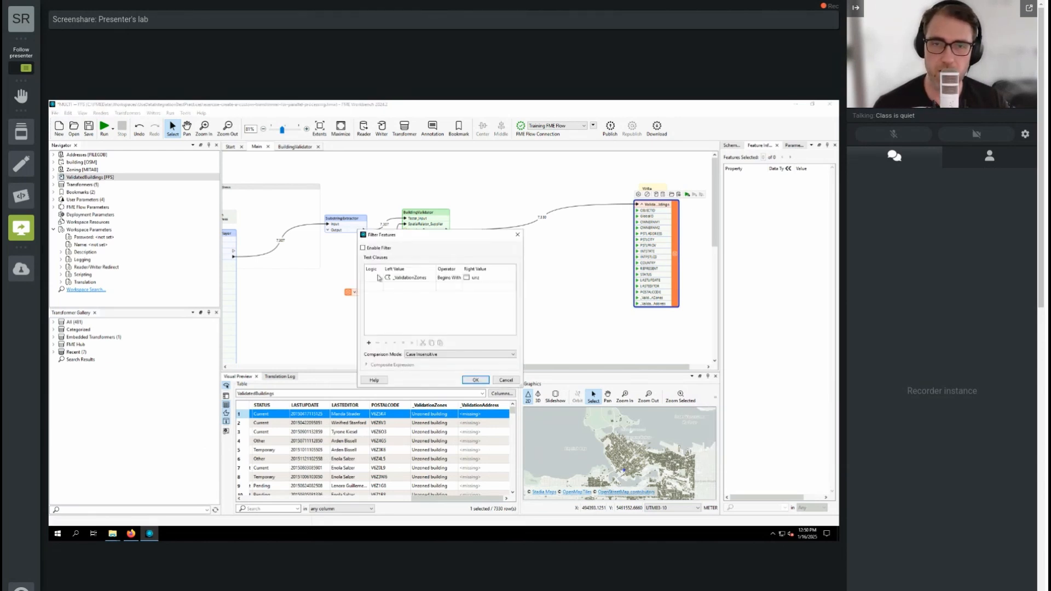
left_click(363, 248)
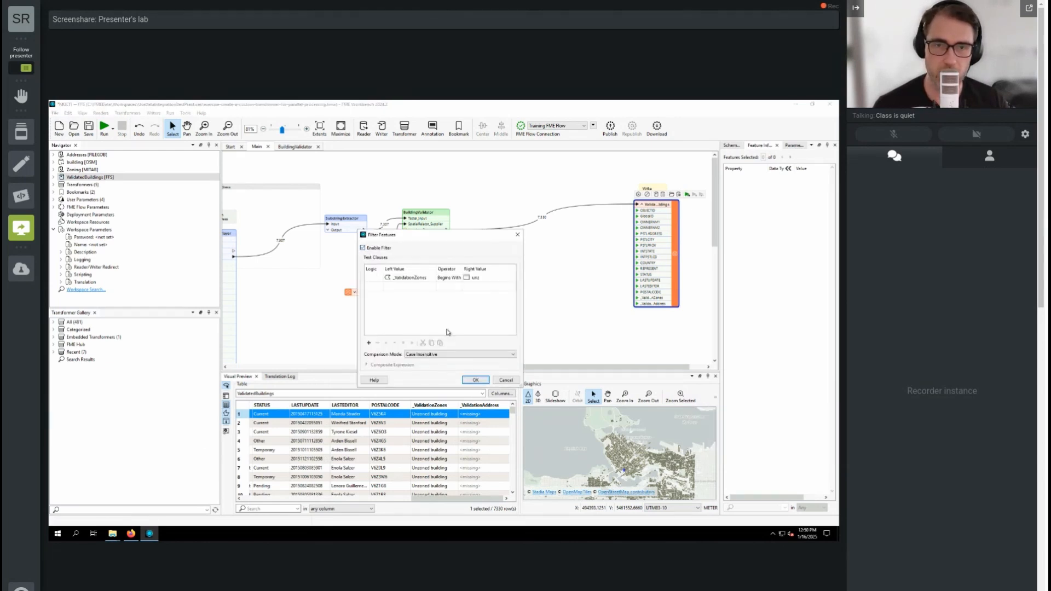
left_click(476, 380)
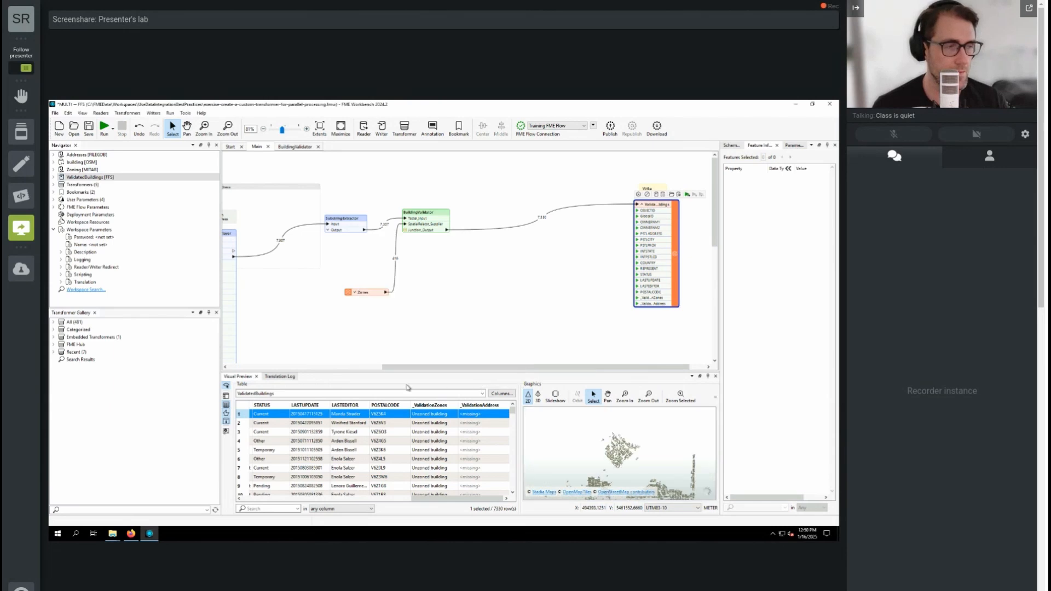
left_click(226, 396)
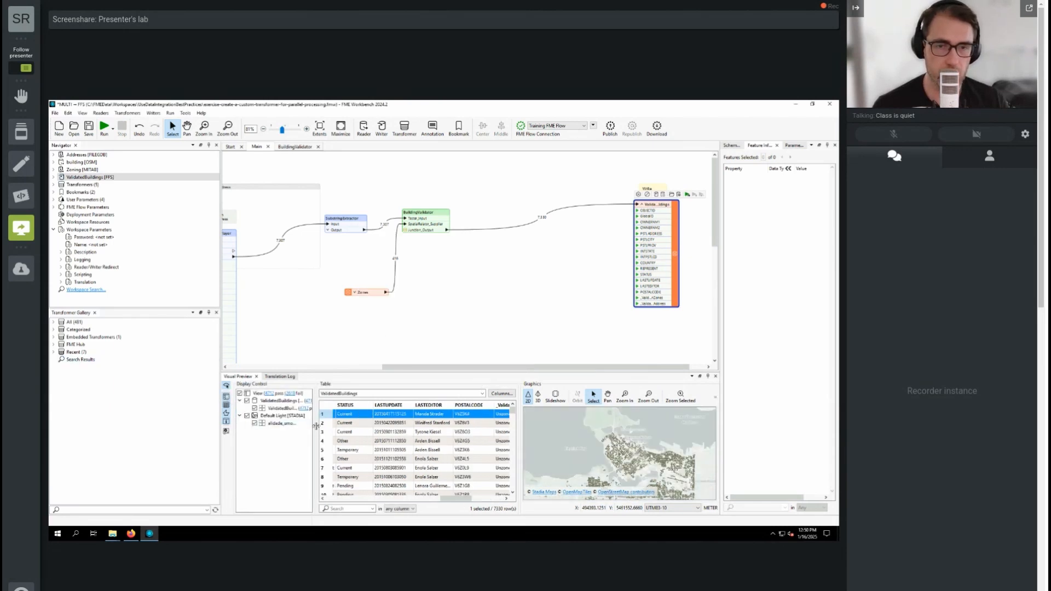
left_click_drag(376, 427, 376, 426)
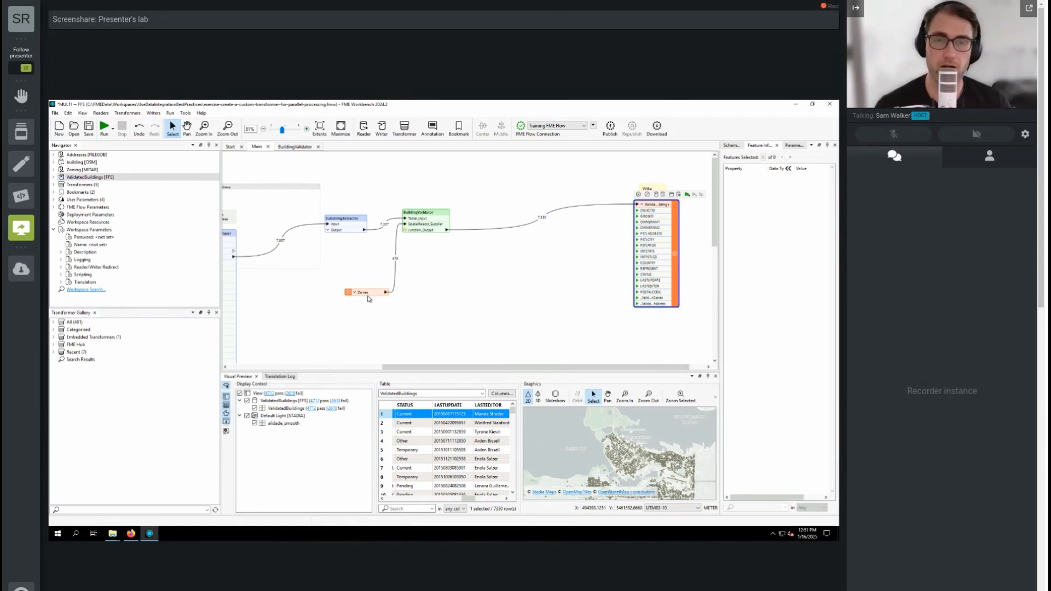
Step: Delete the Zones feature type together with its reader from Main, and the SpatialRelator_Supplier input inside the BuildingValidator definition
mouse_move(371, 295)
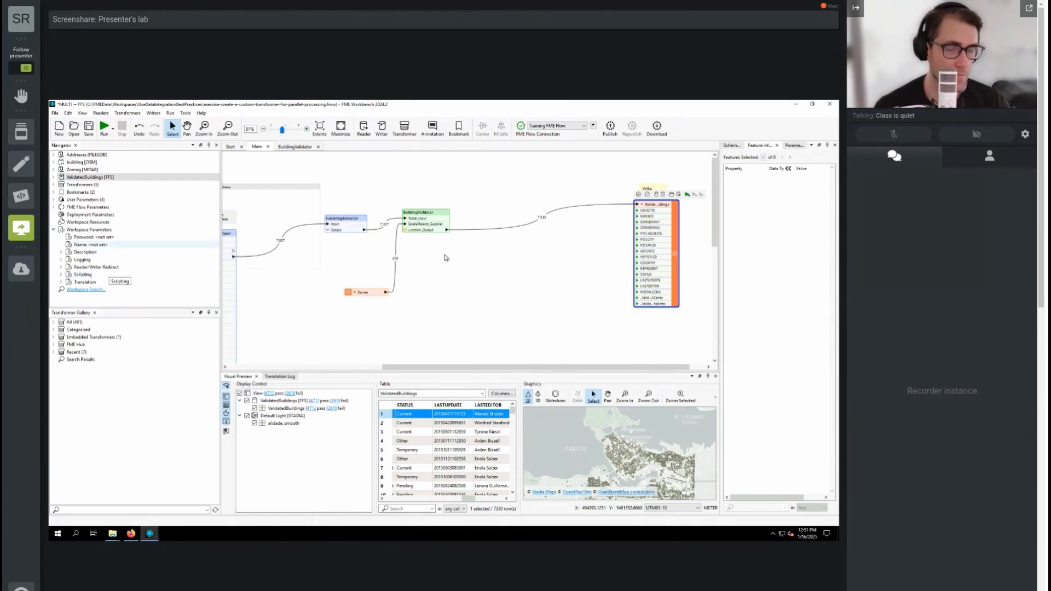
left_click(364, 295)
key("Delete")
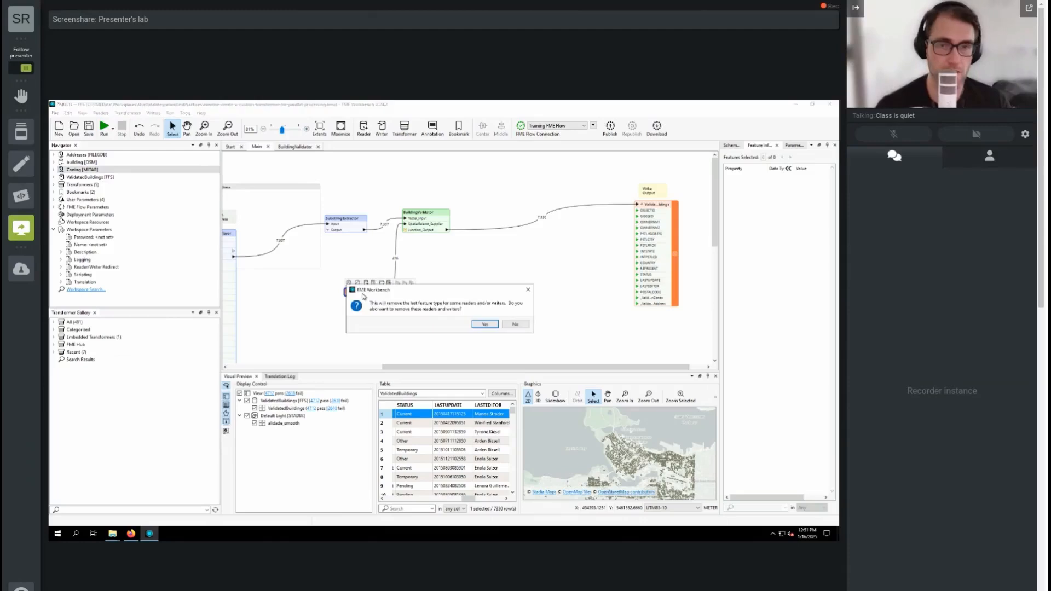
left_click(485, 324)
left_click(295, 147)
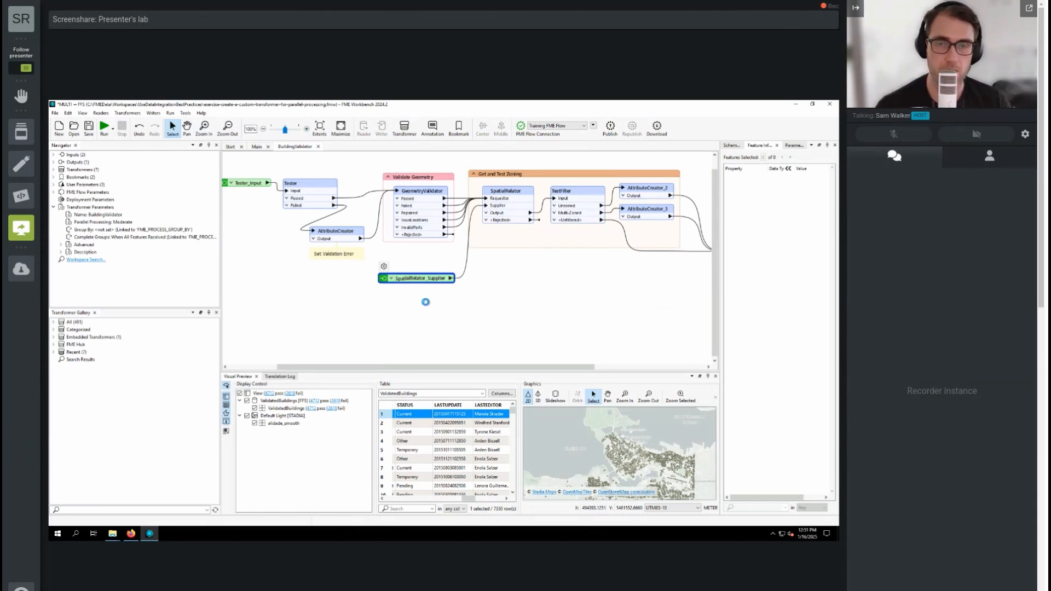
key("Delete")
Step: Add a Creator to the BuildingValidator definition, followed by a connected FeatureReader
type("creato")
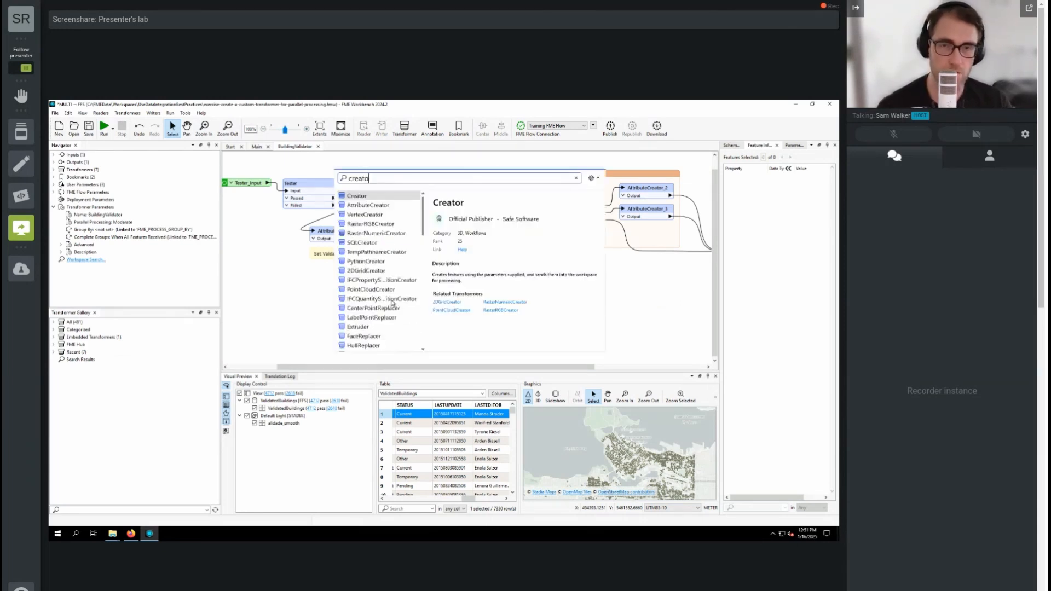
key("Return")
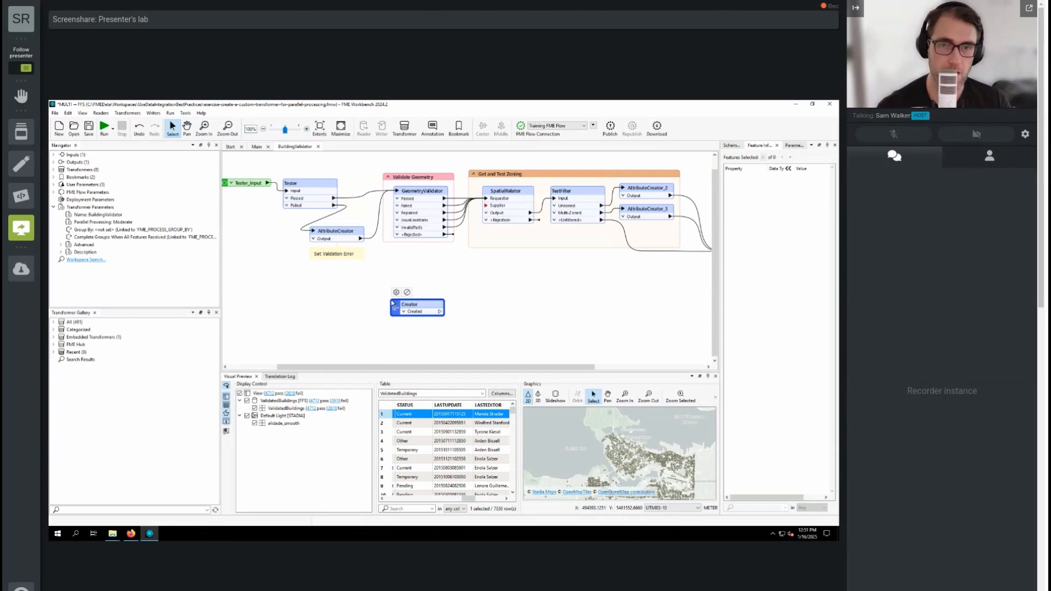
type("featurer")
key("Return")
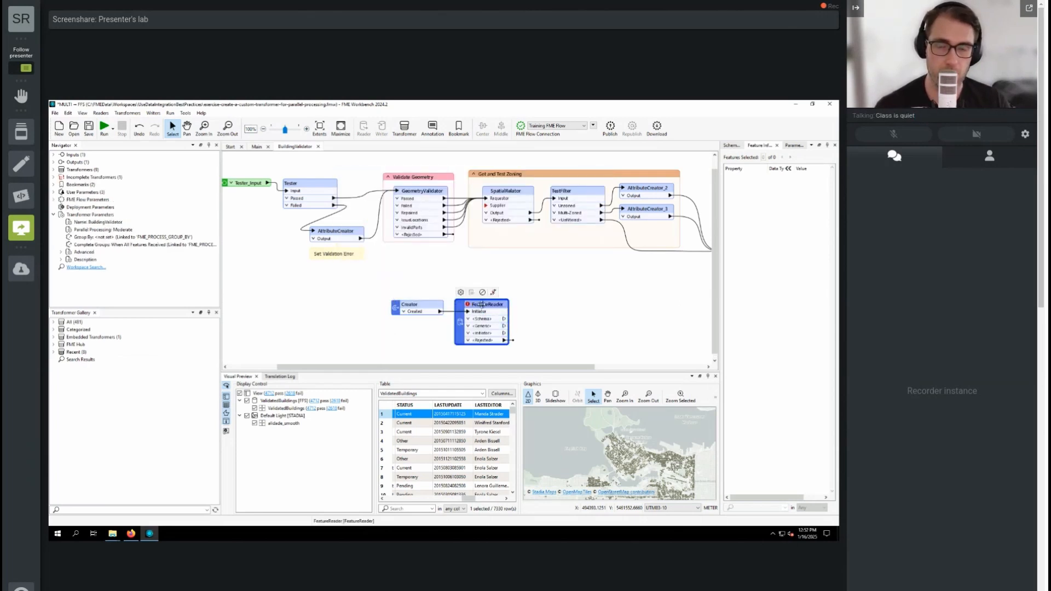
Step: Set the FeatureReader's format to MapInfo TAB (MITAB) and its dataset to C:\FMEData\Data\Zones.tab
double_click(481, 305)
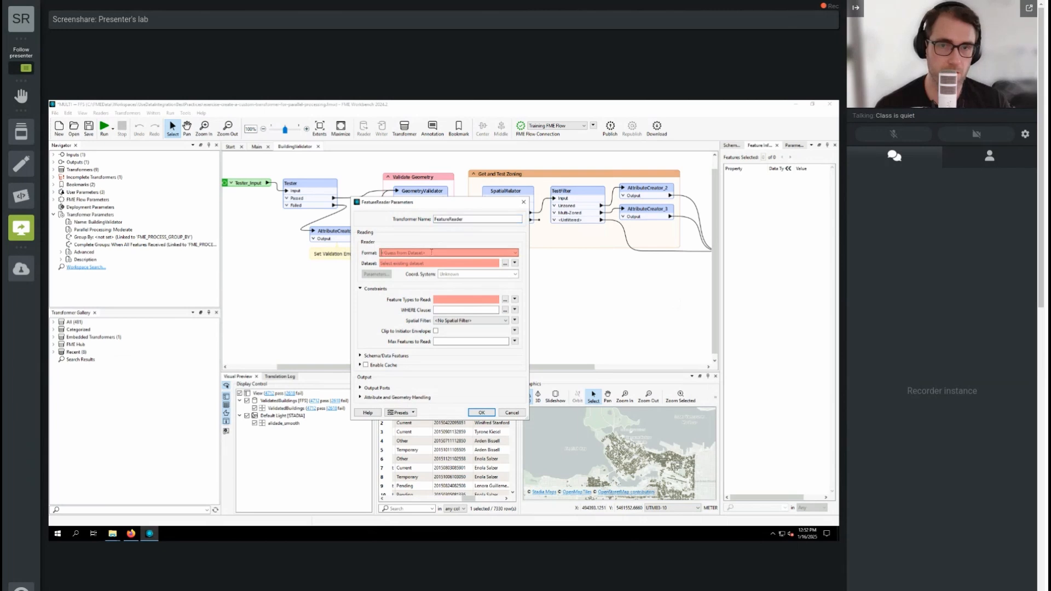
left_click(431, 252)
type("mit")
key("Return")
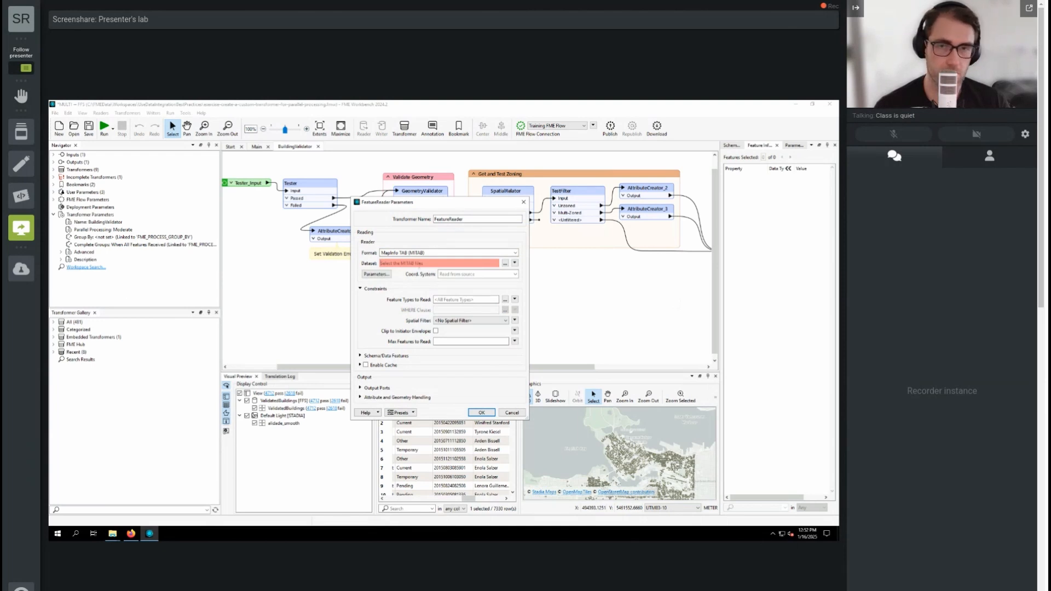
left_click(417, 263)
type("C:\\FMEData\\Data\\Zones.tab")
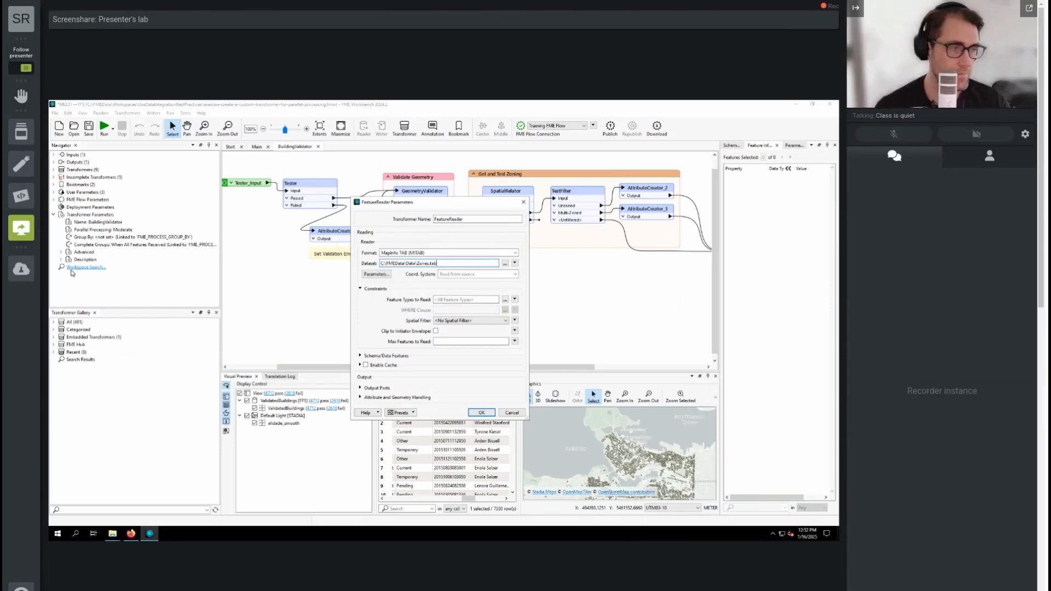
left_click(481, 414)
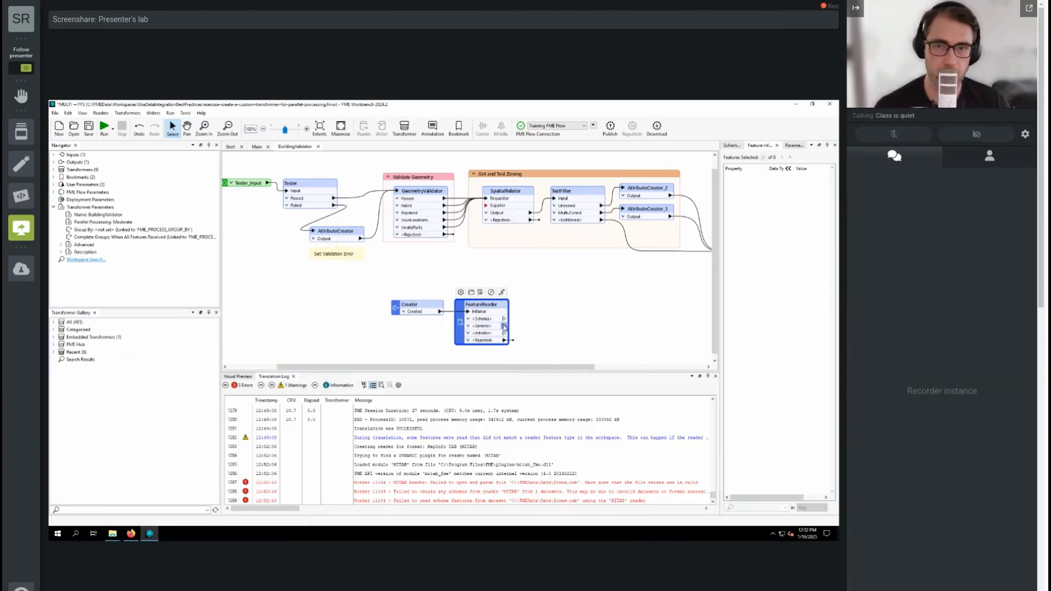
left_click(496, 311)
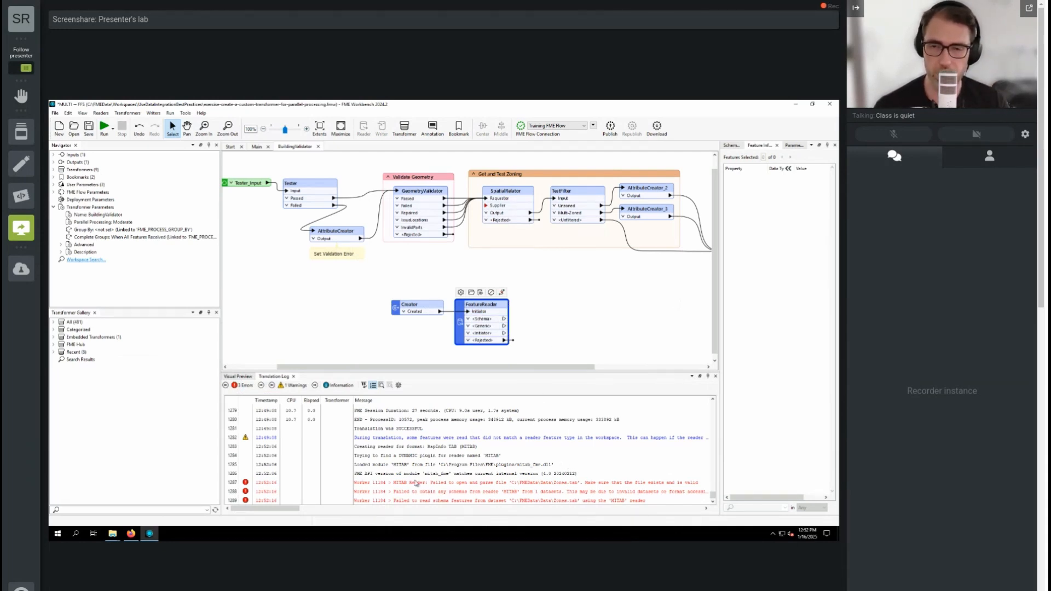
Step: Set the FeatureReader's dataset to Zones.tab in the C:\FMEData\Data\Zoning folder
double_click(482, 304)
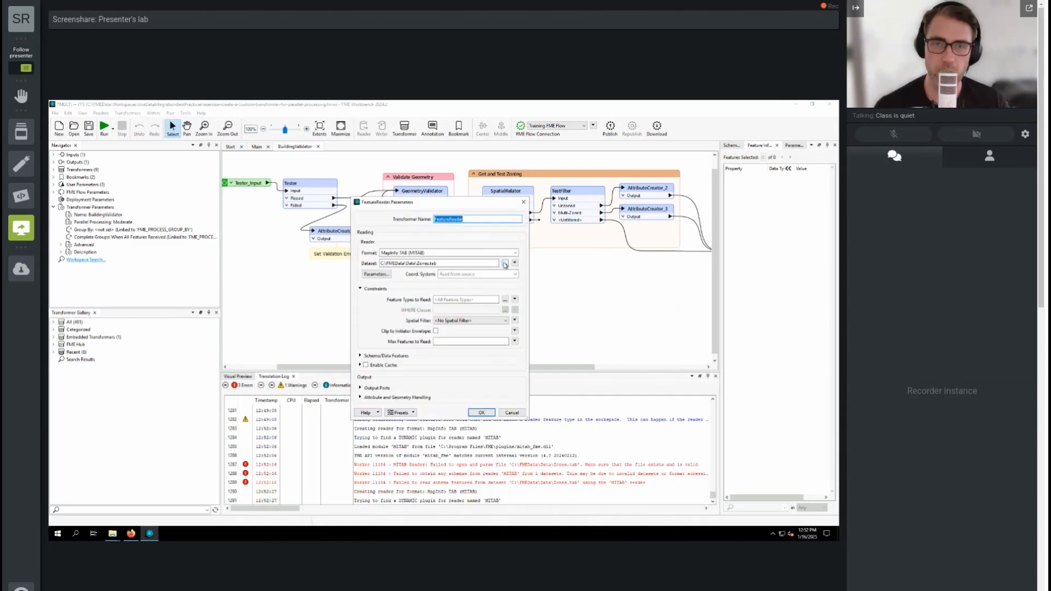
left_click(505, 263)
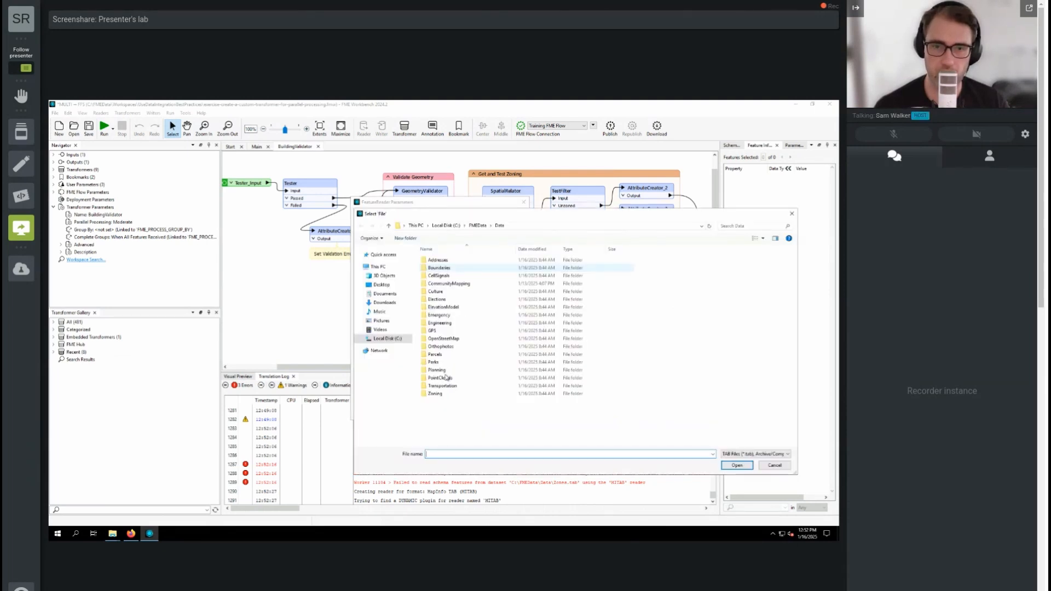
double_click(436, 396)
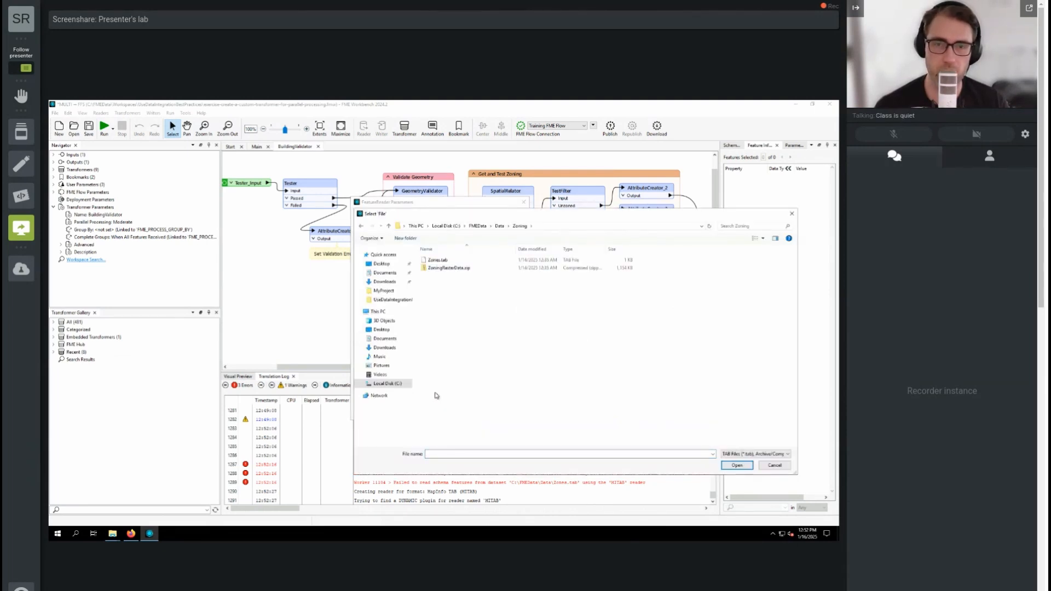
double_click(443, 263)
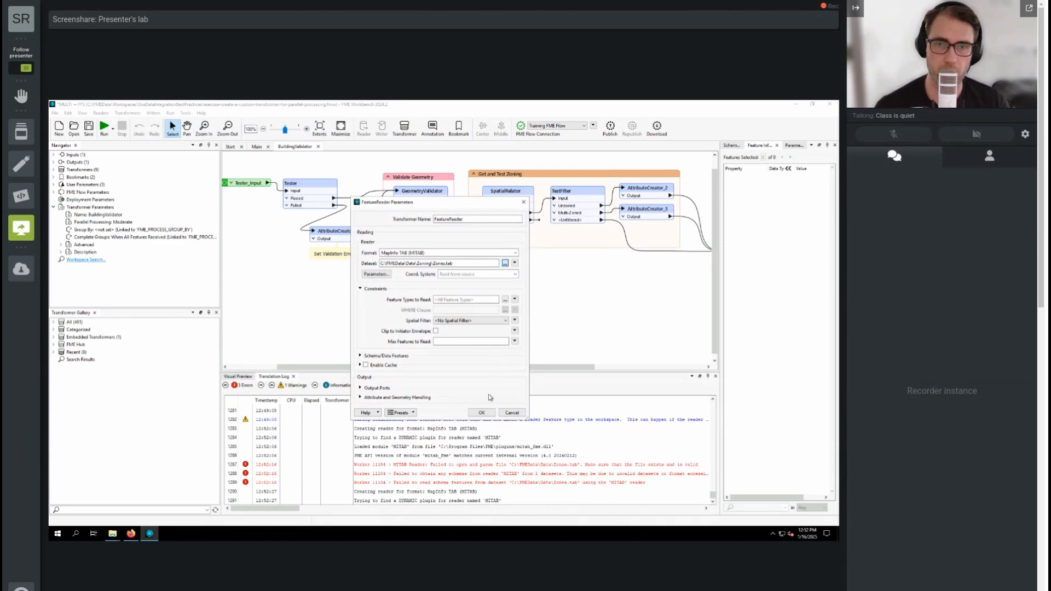
left_click(489, 413)
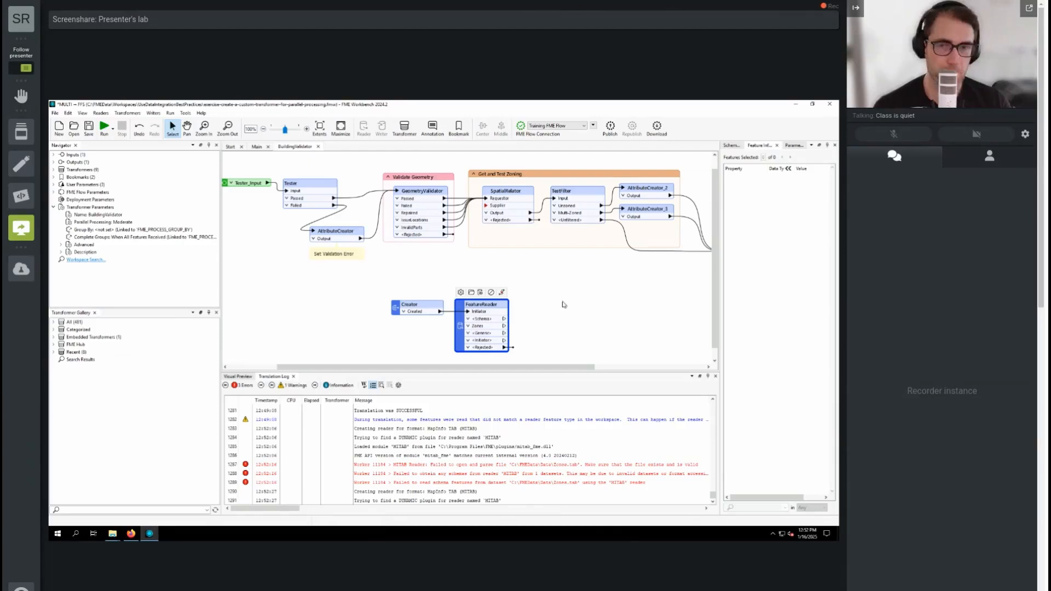
Step: Connect the FeatureReader's Zones output to the SpatialRelator's Supplier input and save the workspace without a backup
left_click_drag(504, 333, 486, 207)
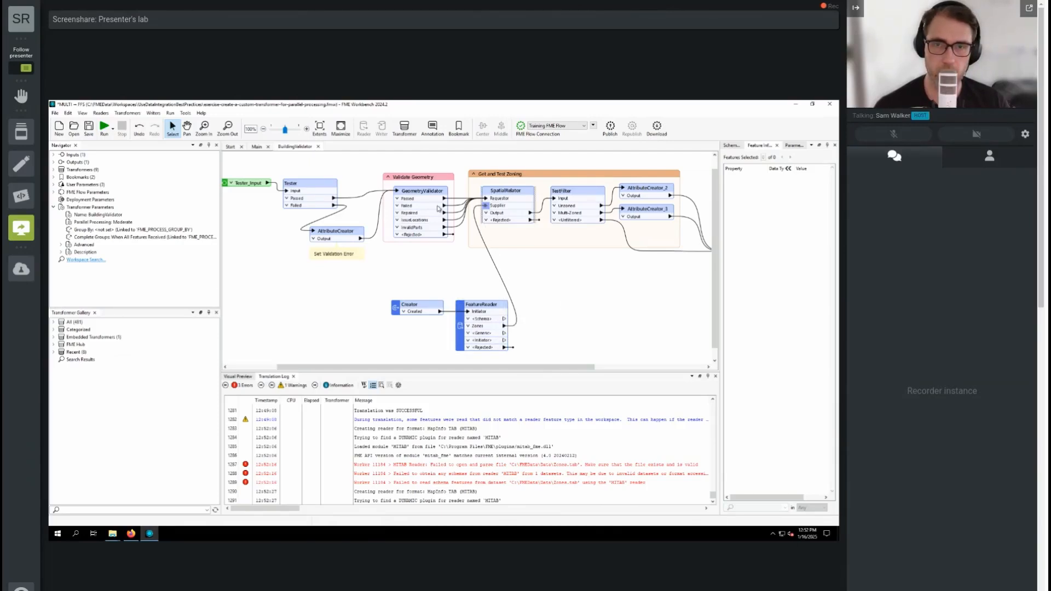
left_click(89, 130)
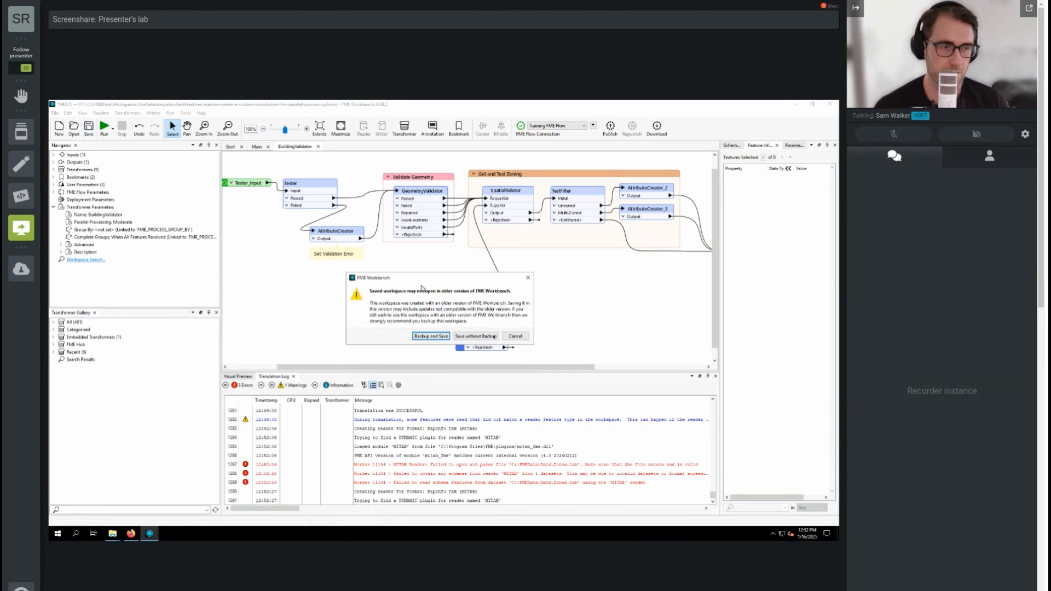
left_click(469, 337)
left_click(470, 340)
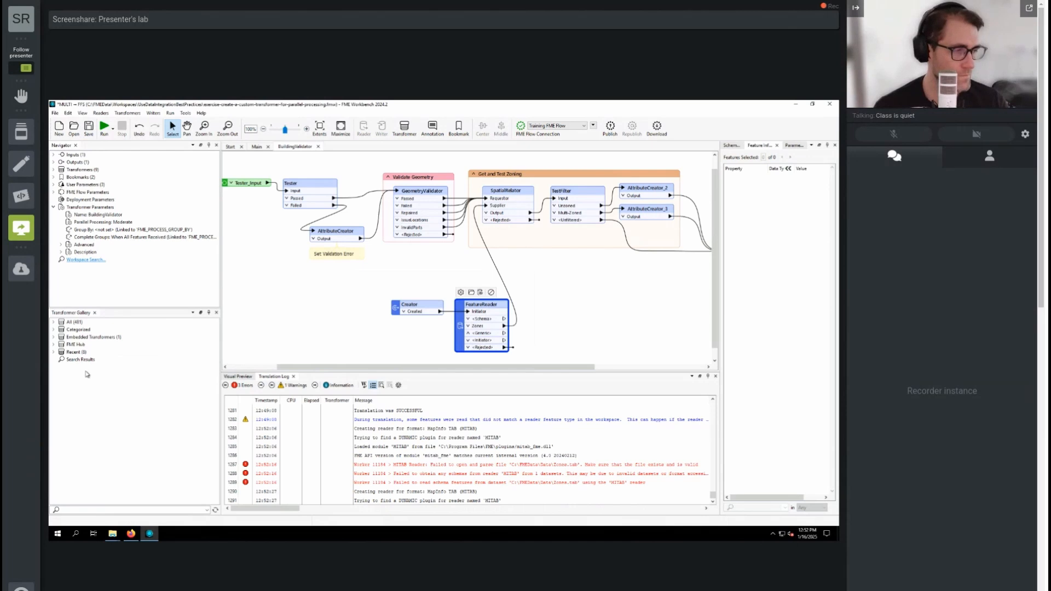
Step: Rerun the entire workspace from the Main canvas and check the FME session duration in the translation log
left_click(257, 146)
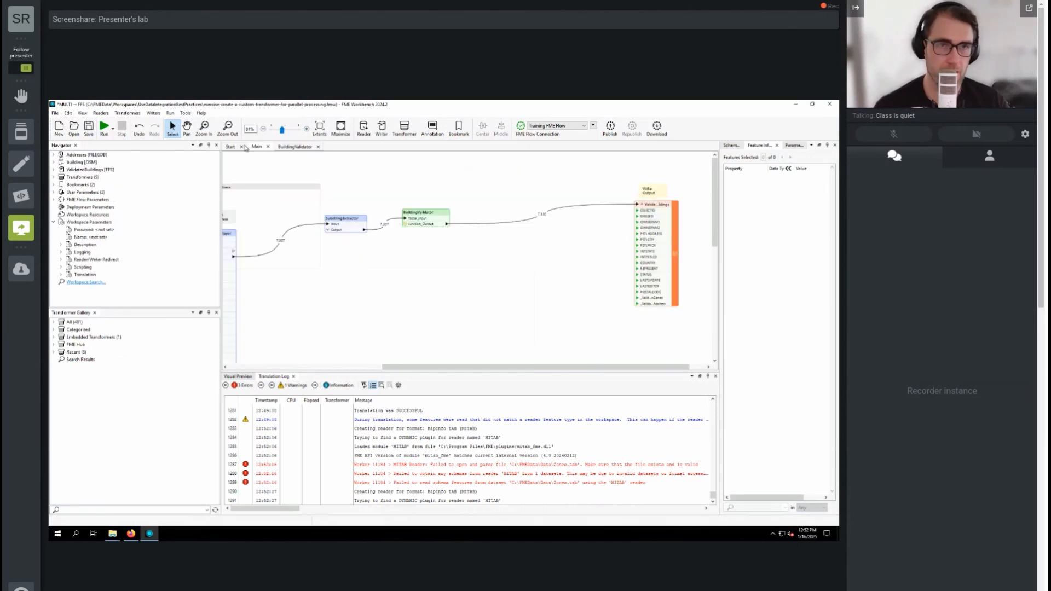
left_click(113, 129)
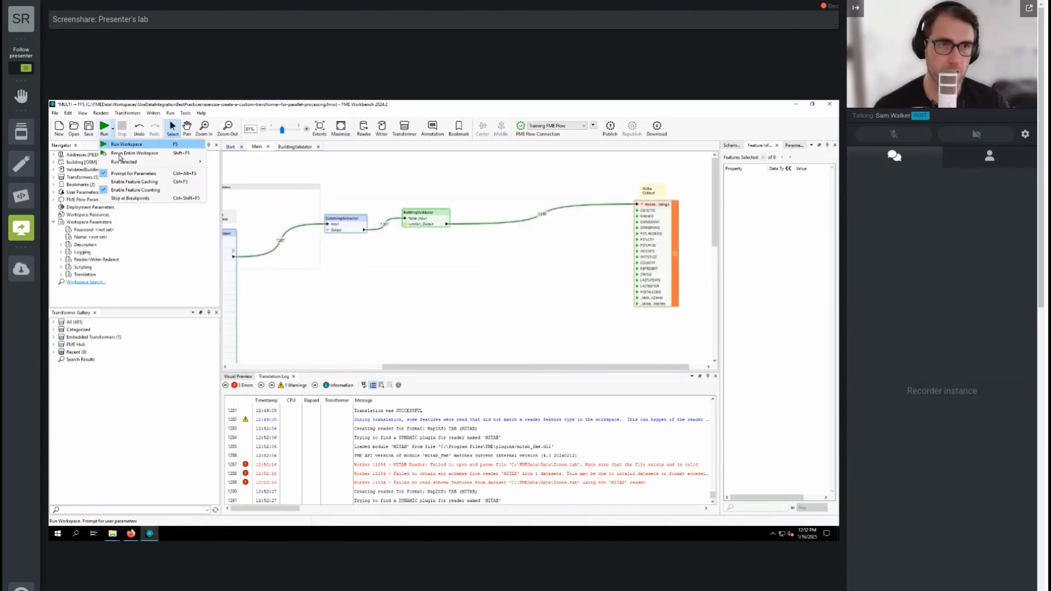
left_click(130, 155)
left_click(504, 353)
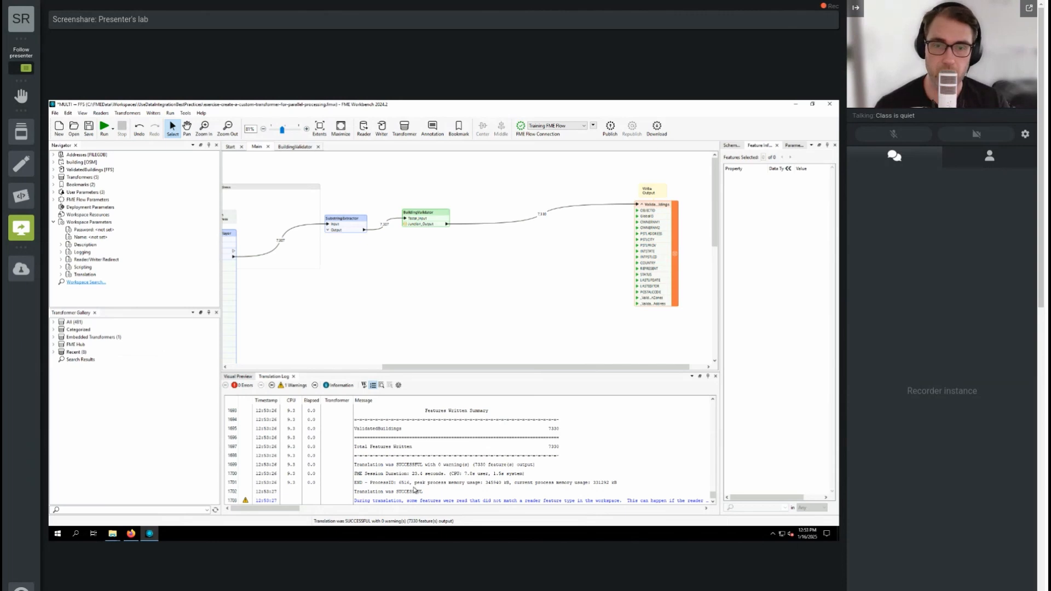
left_click(425, 475)
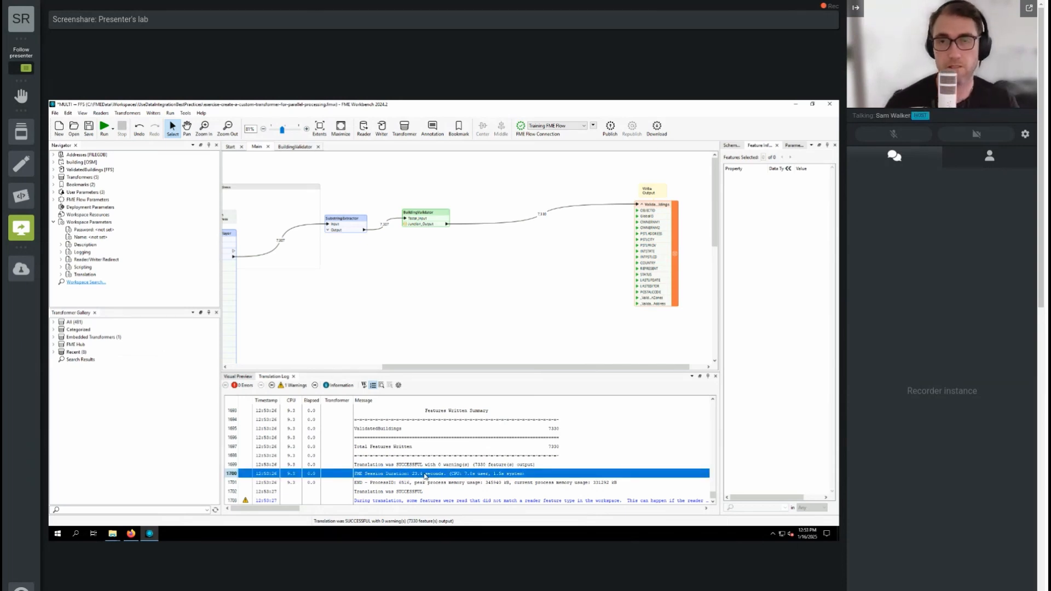